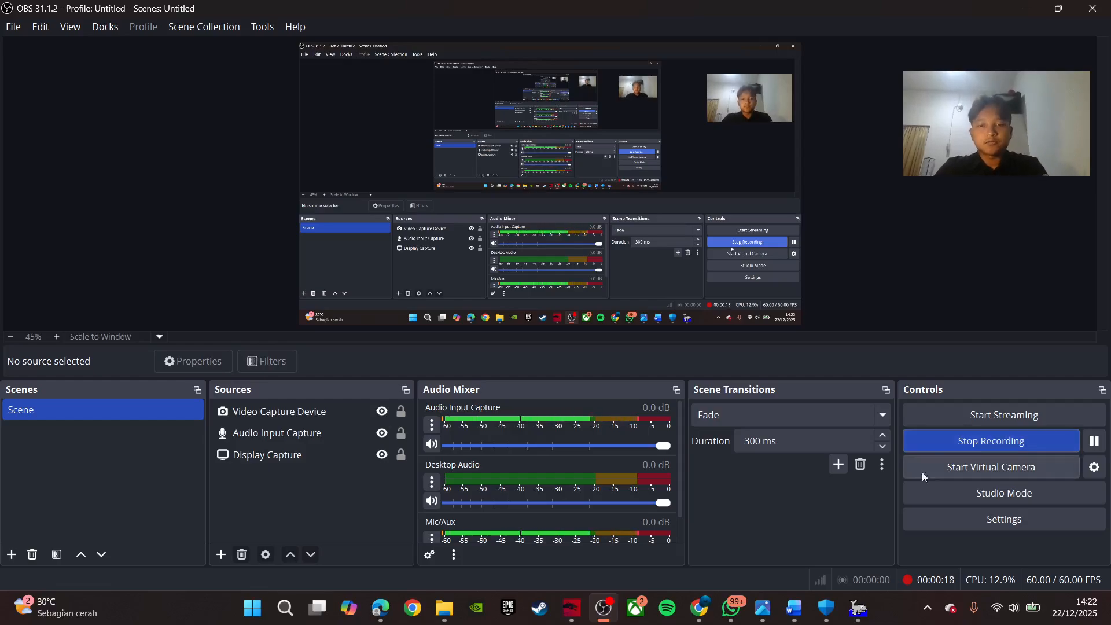
Switch to HYPACK 2018 with the Halifax project and look over its project file commands.
left_click(860, 611)
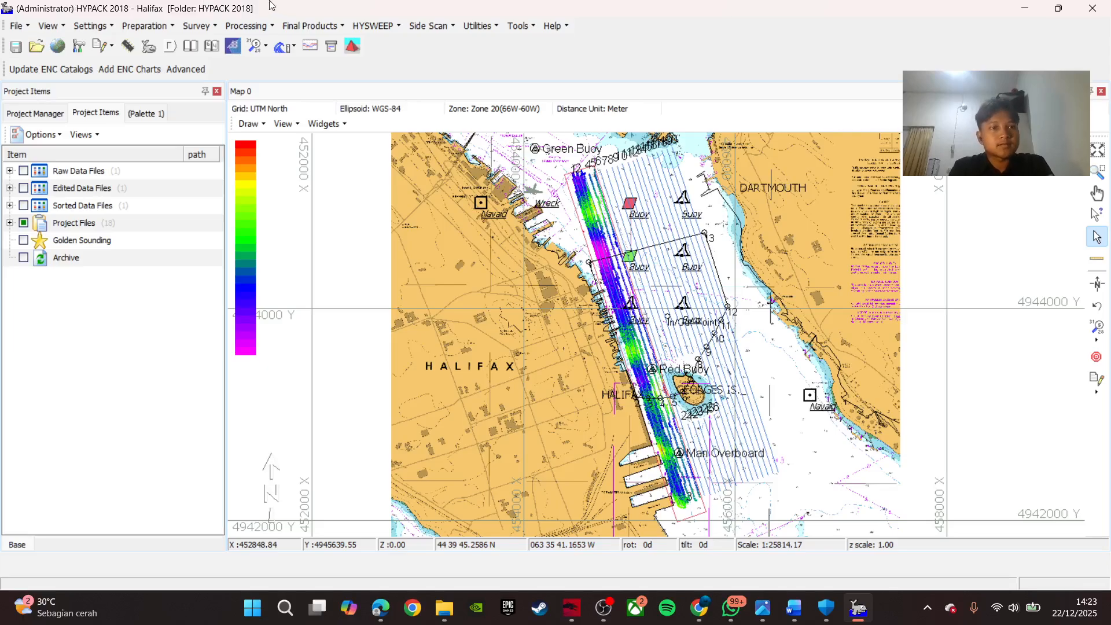
left_click(22, 27)
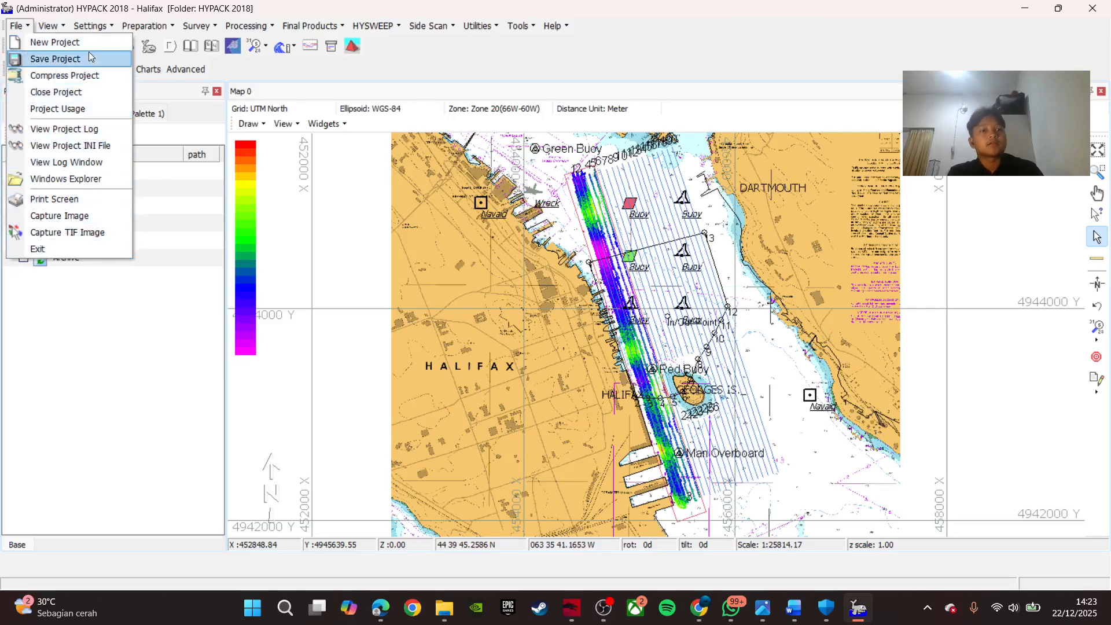
Show the WMS Web Maps server list and hide it again.
mouse_move(55, 29)
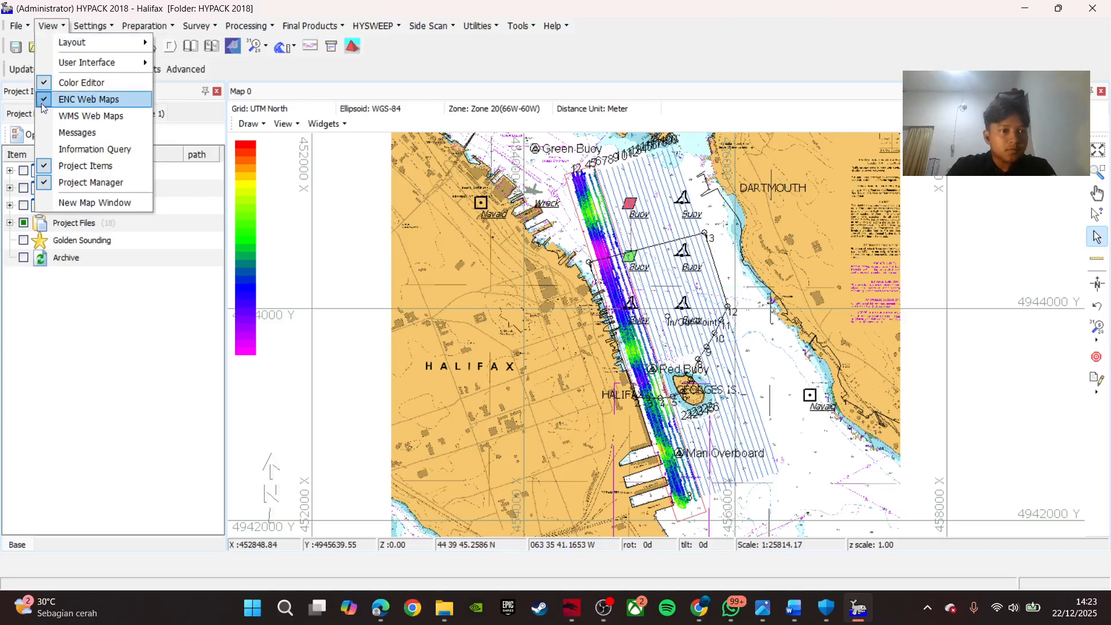
left_click(58, 117)
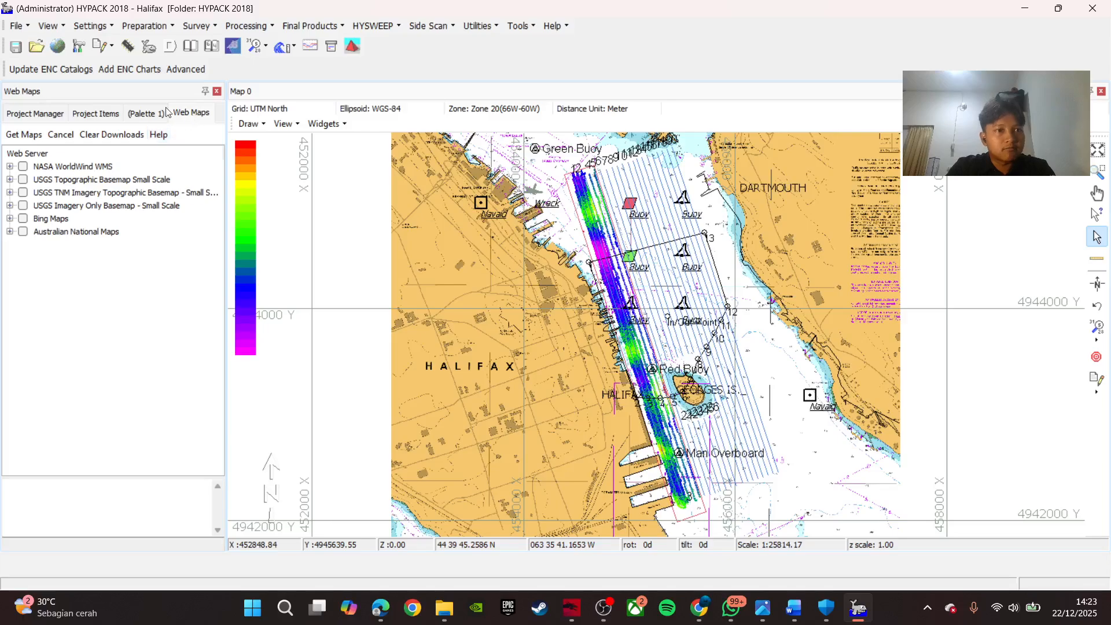
left_click(48, 26)
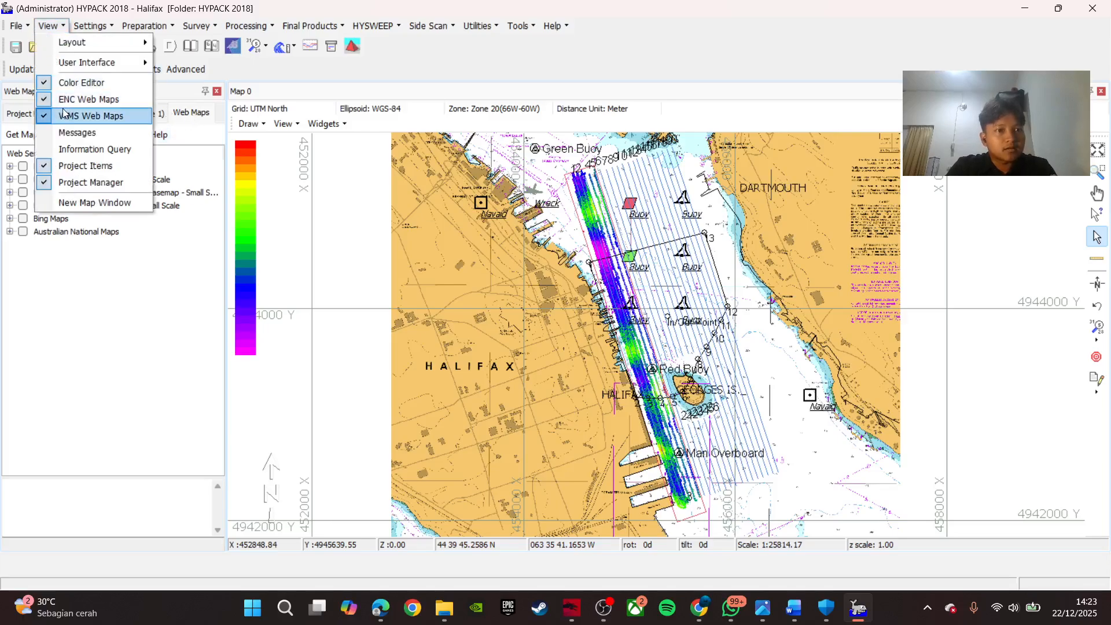
left_click(64, 111)
Look over the remaining display options and bring up the project list in the Project Manager.
left_click(55, 26)
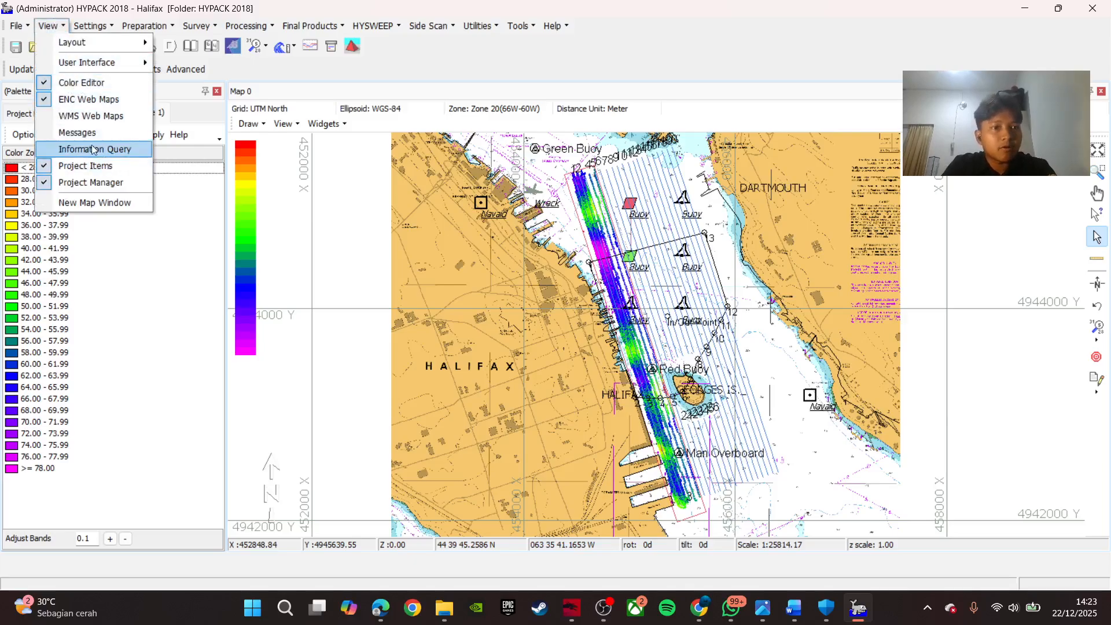
left_click_drag(188, 218, 137, 125)
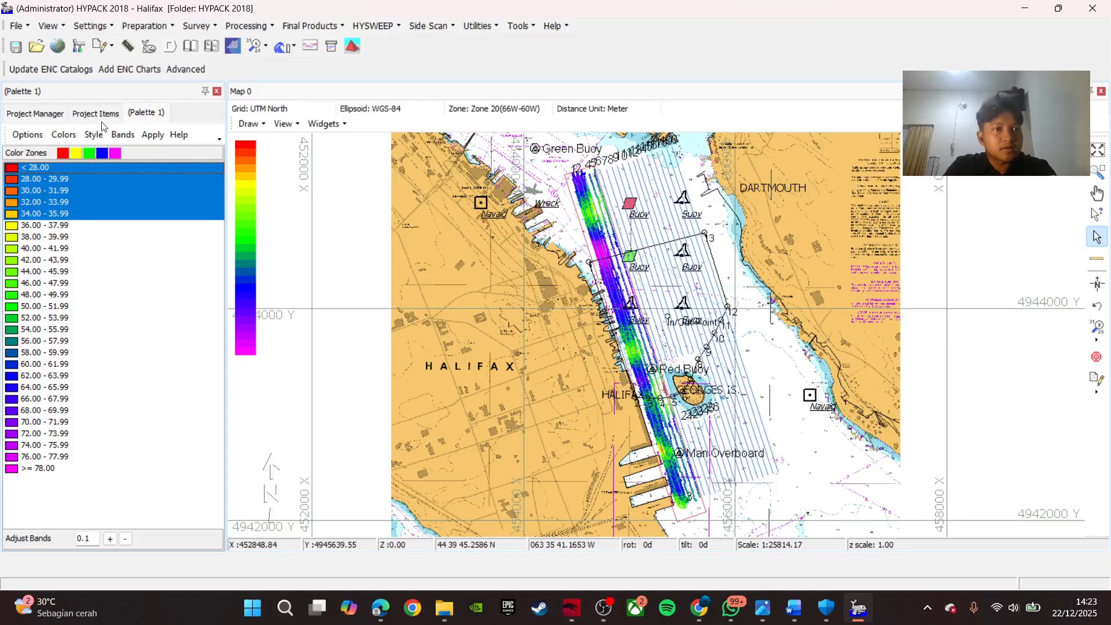
left_click(34, 113)
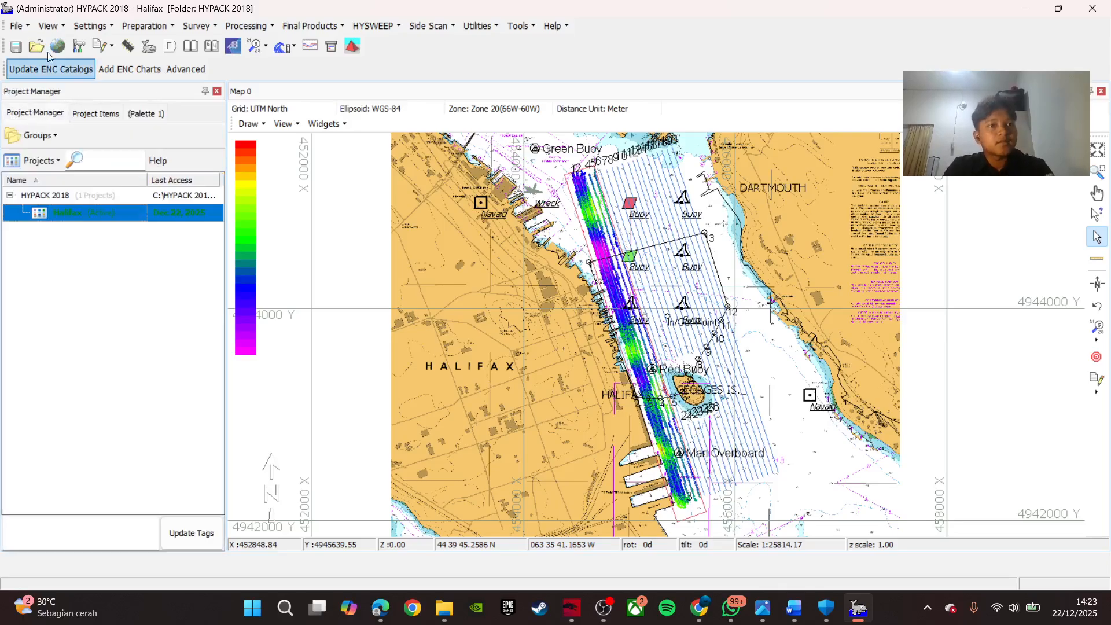
Examine the available settings, preparation, survey and processing commands, including the sounding selection, tide and sound velocity tools.
left_click(90, 26)
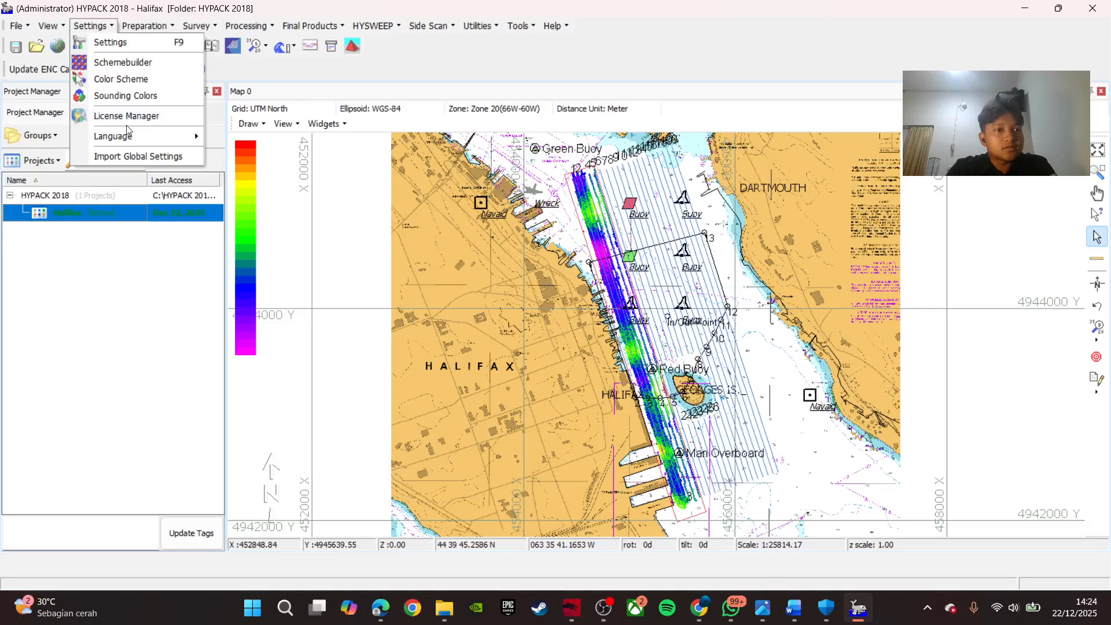
mouse_move(139, 26)
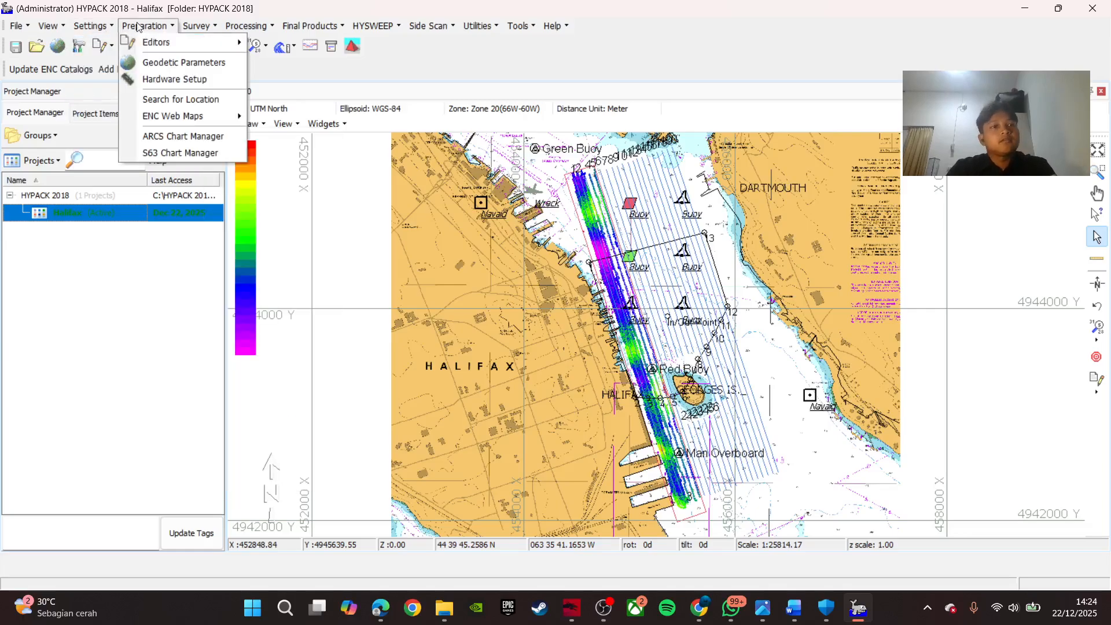
mouse_move(96, 28)
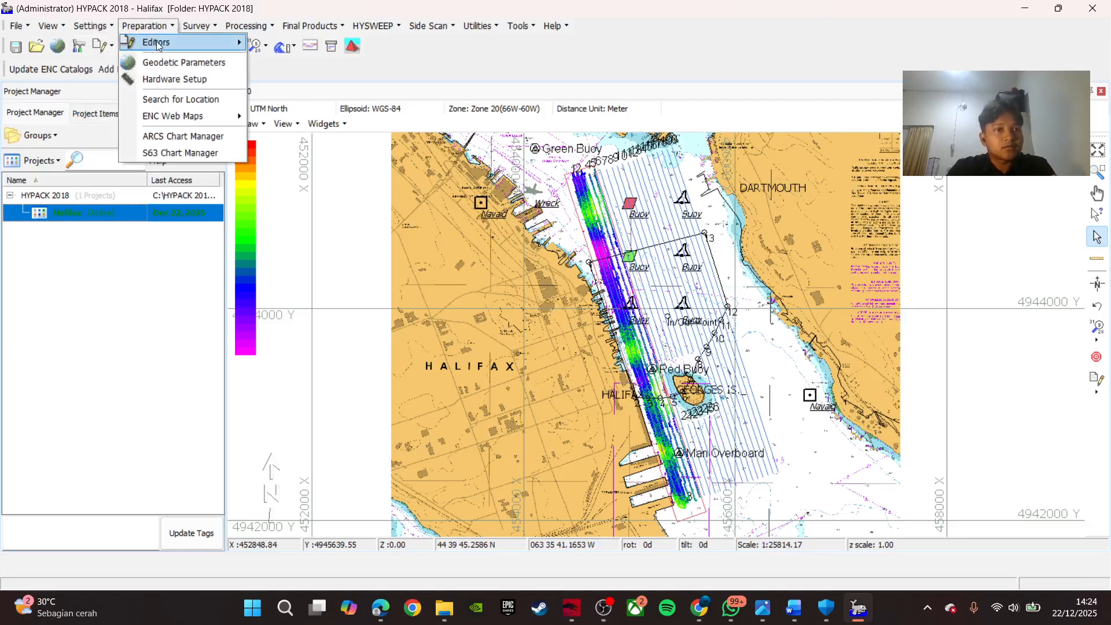
mouse_move(163, 47)
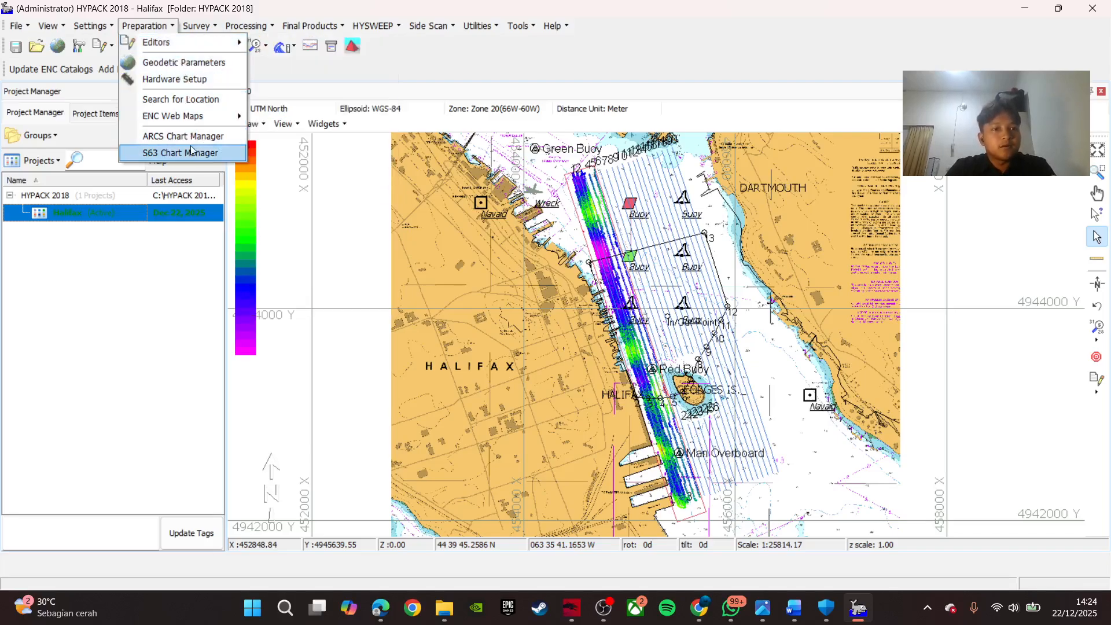
mouse_move(191, 30)
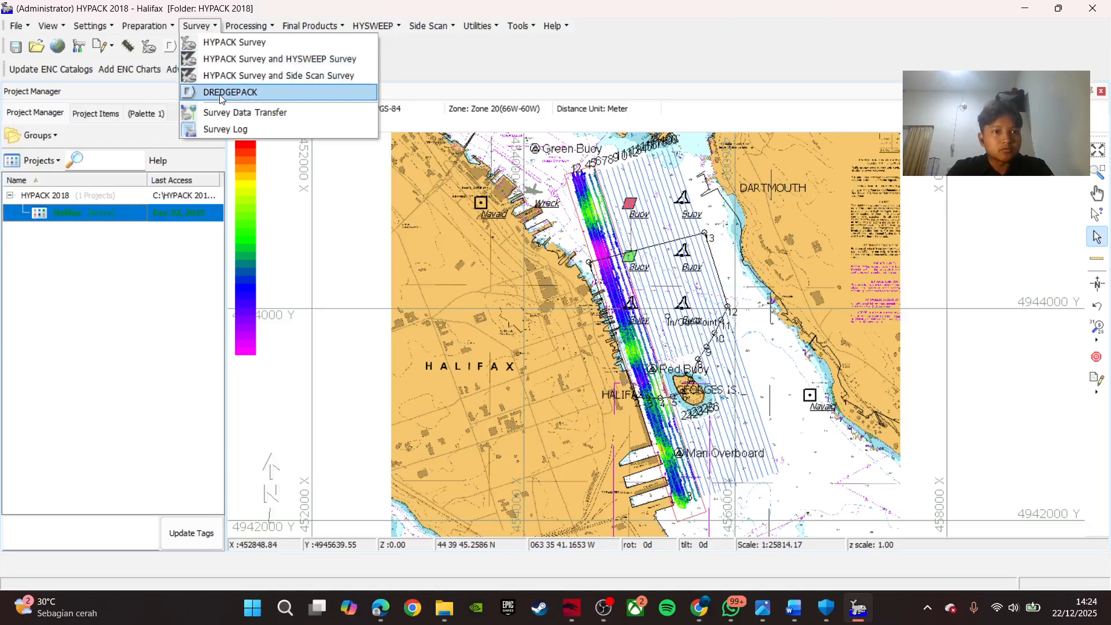
mouse_move(236, 33)
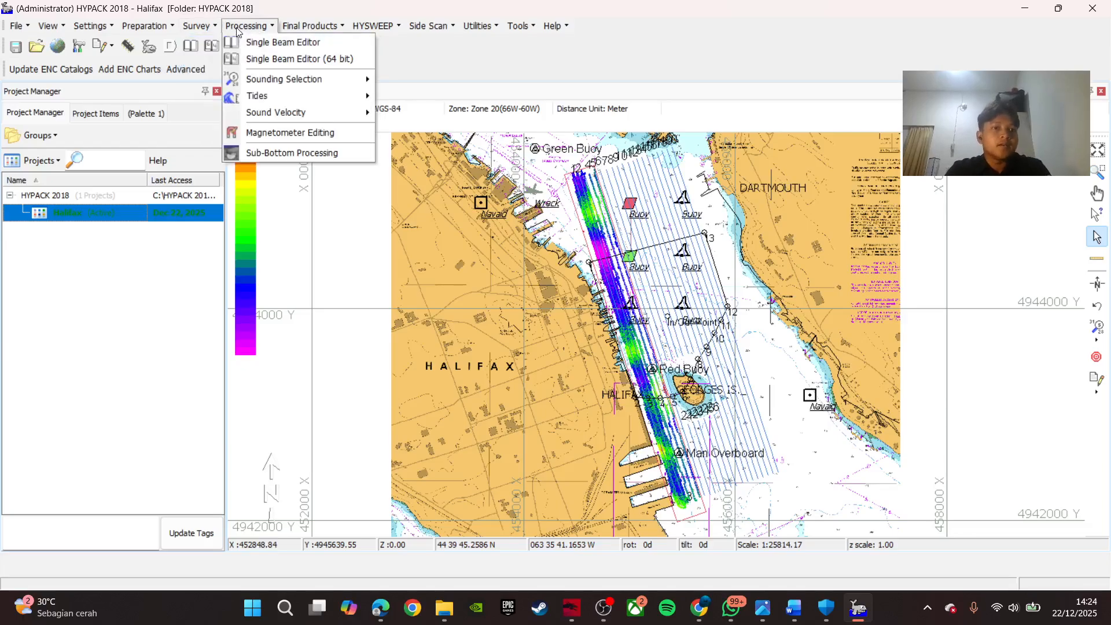
left_click(236, 30)
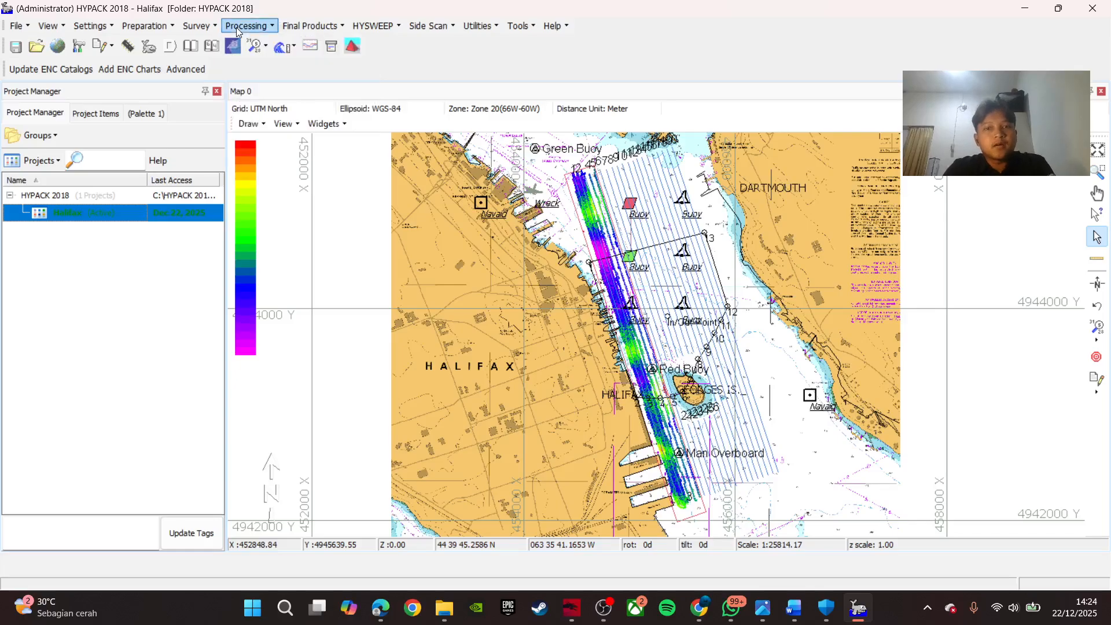
left_click(236, 27)
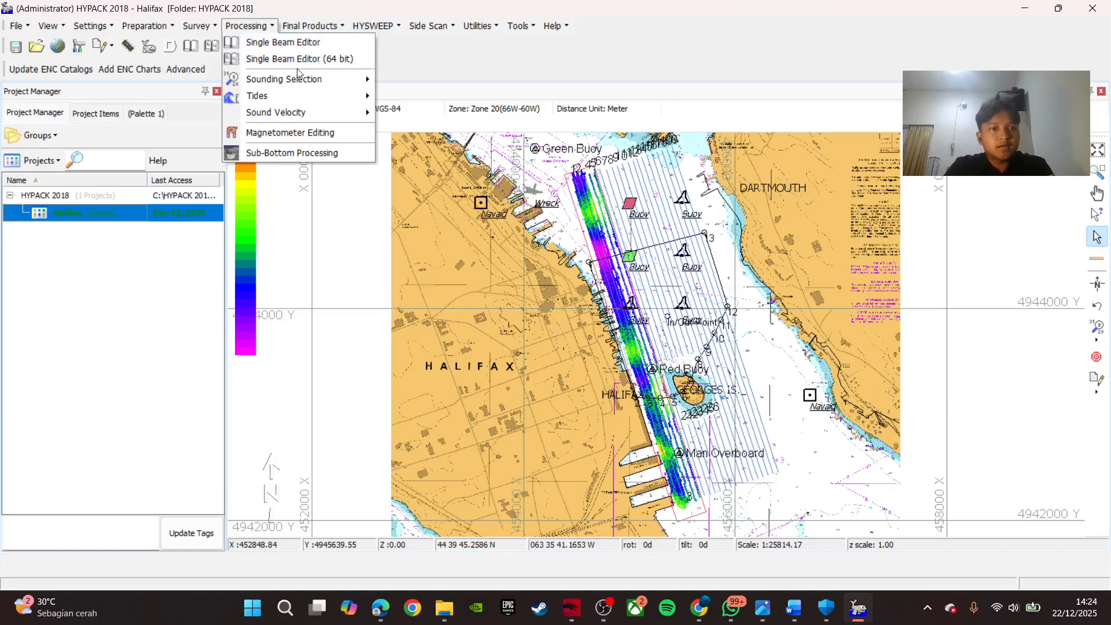
mouse_move(296, 83)
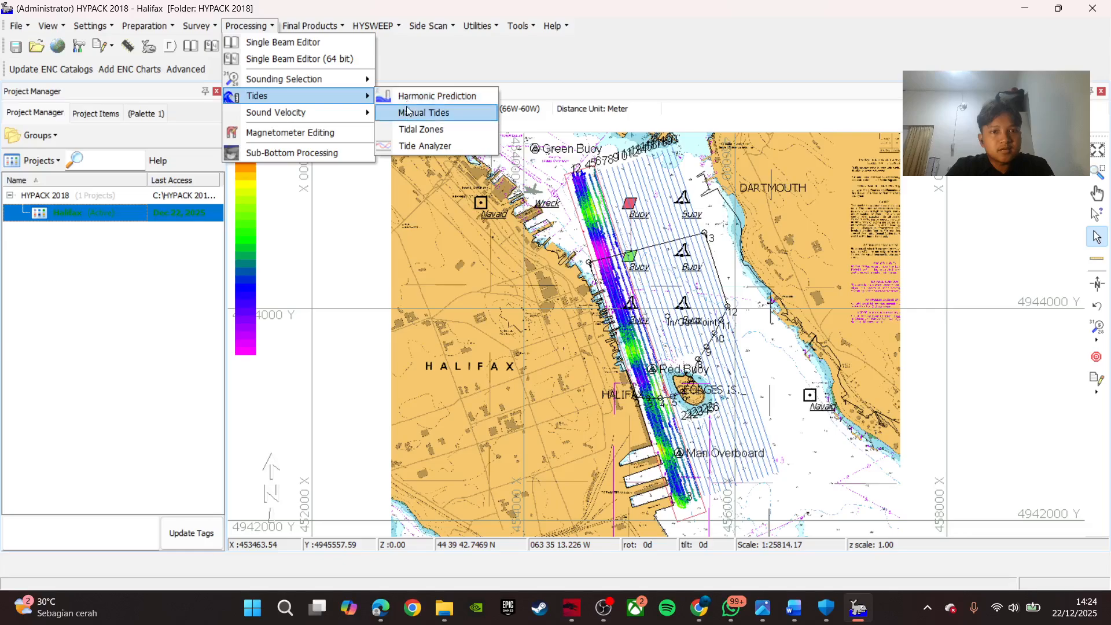
mouse_move(328, 113)
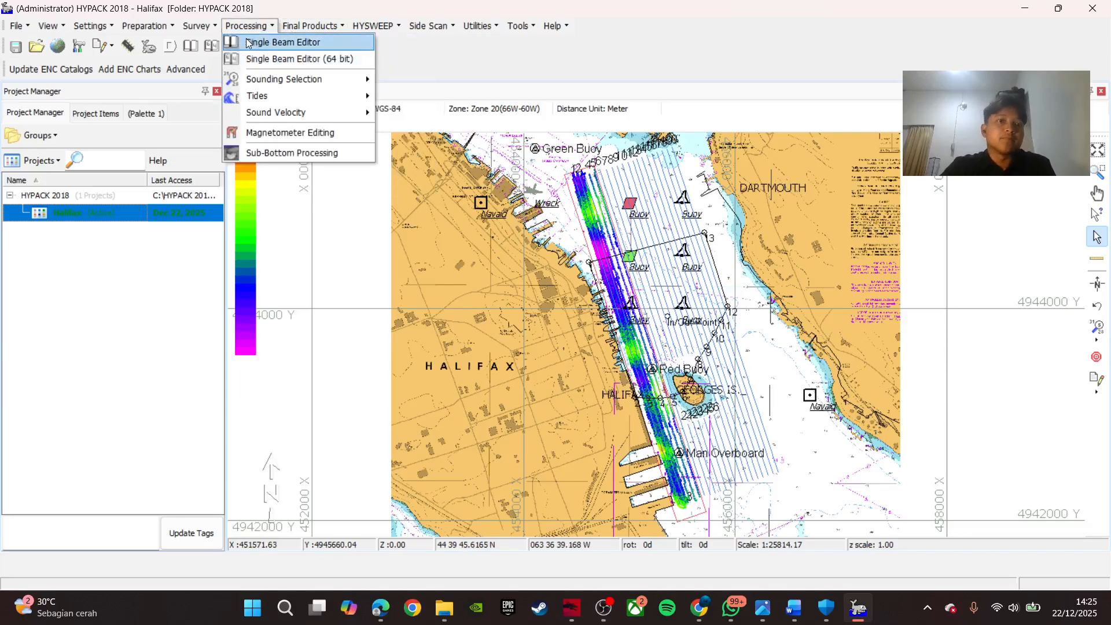
Examine the final product, HYSWEEP, side scan, utility and help commands, including the file work and geodesy utilities.
mouse_move(297, 30)
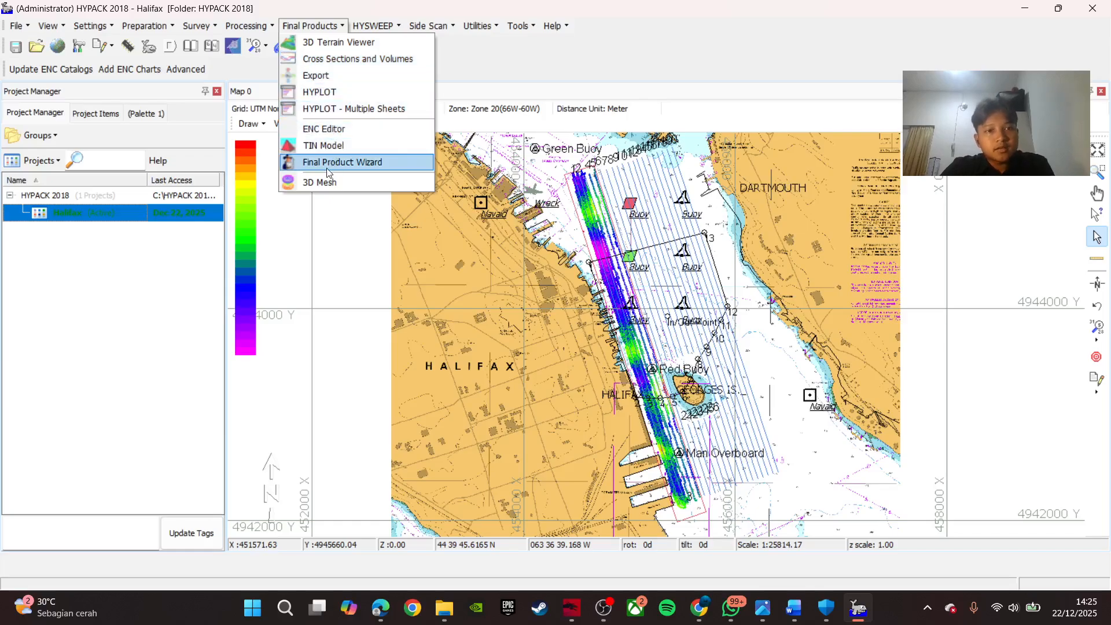
mouse_move(373, 25)
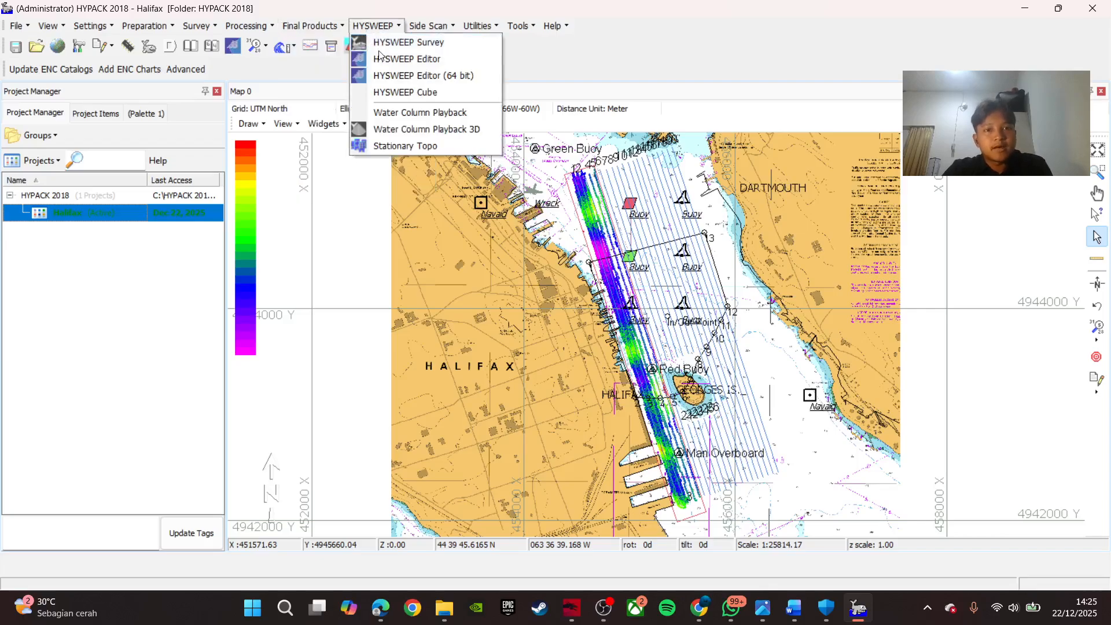
mouse_move(438, 29)
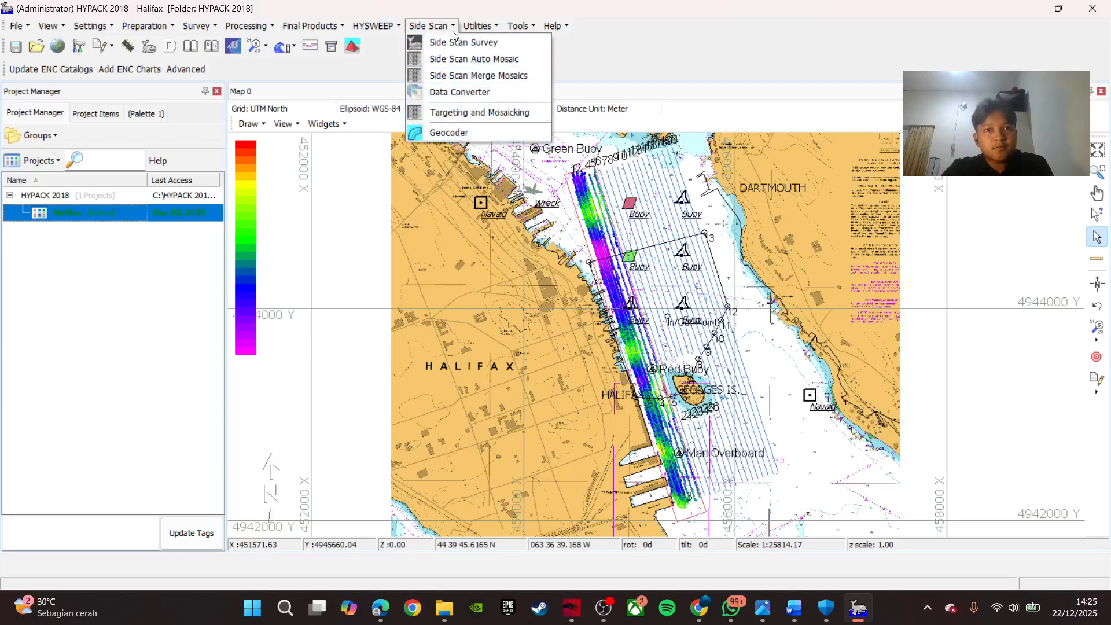
mouse_move(472, 25)
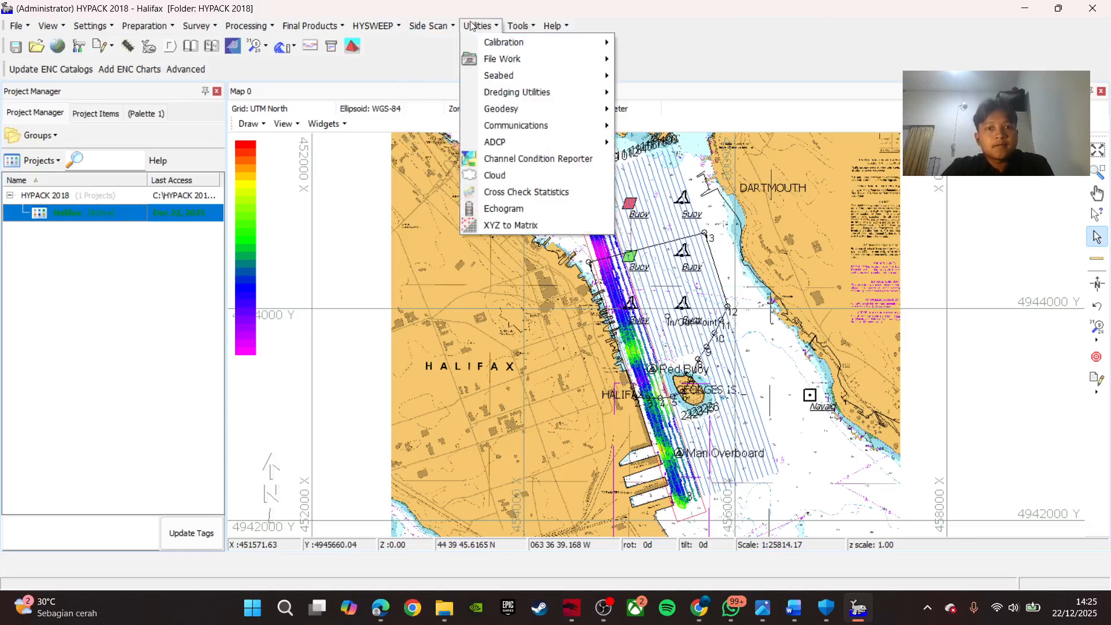
mouse_move(497, 41)
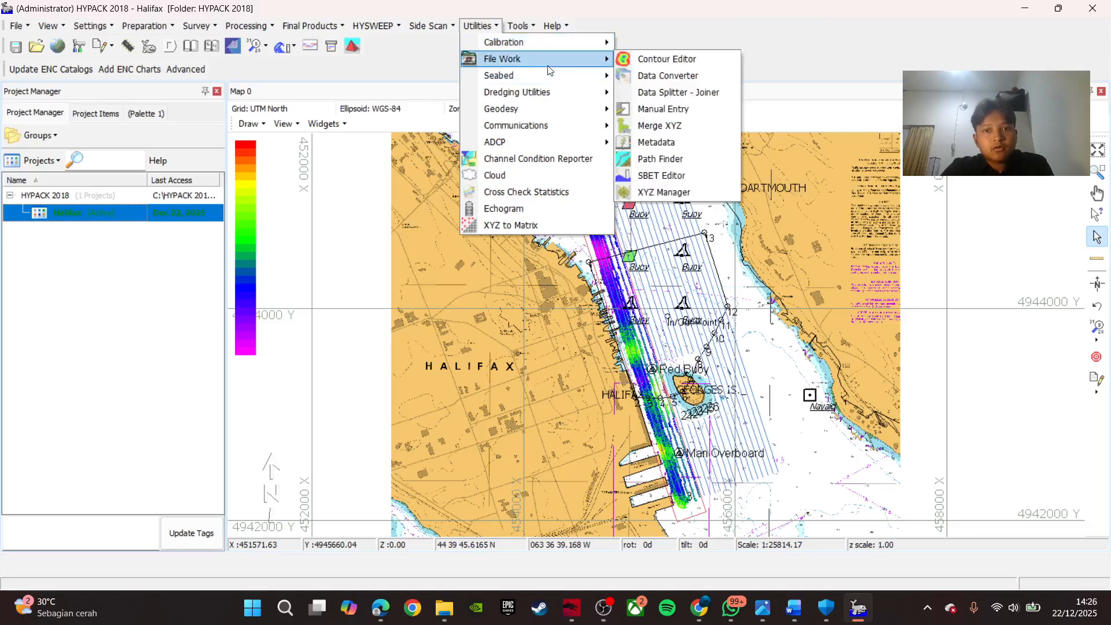
mouse_move(536, 93)
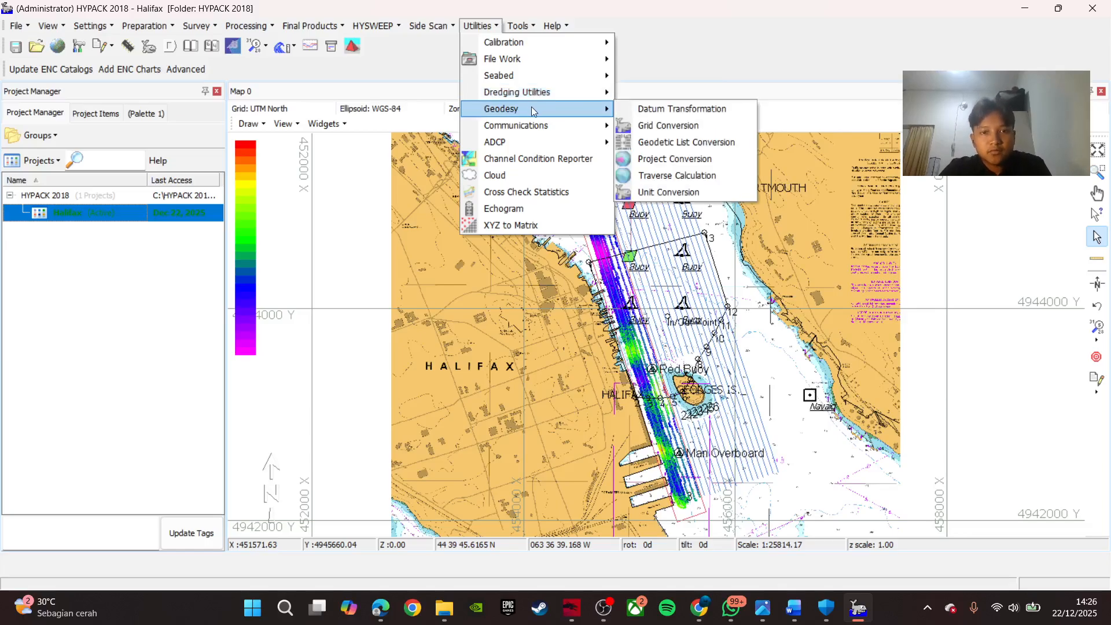
mouse_move(519, 144)
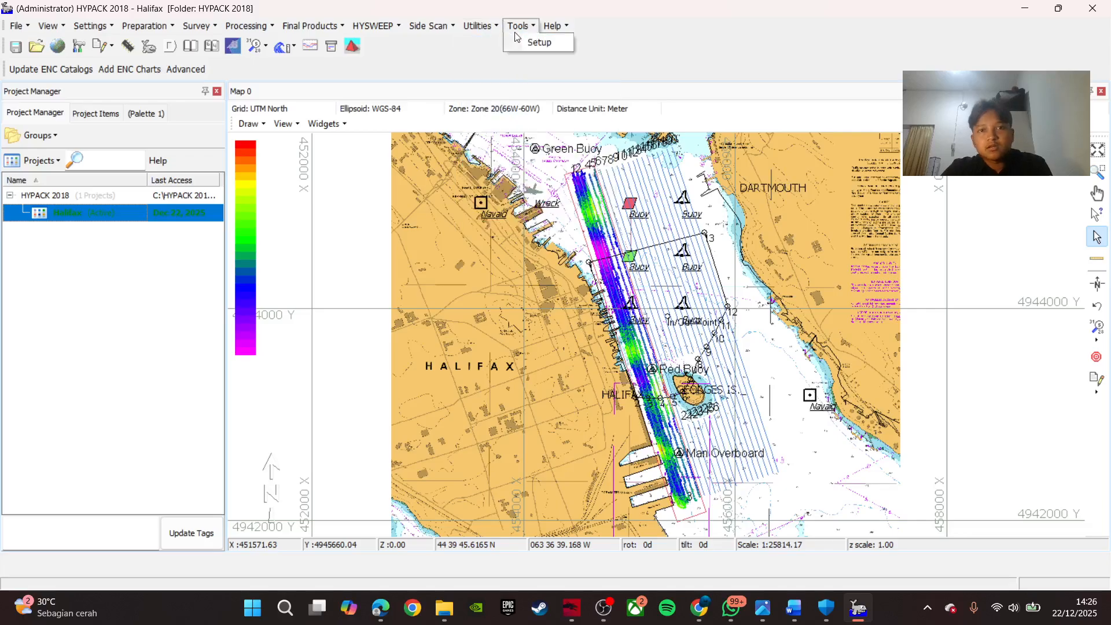
mouse_move(560, 26)
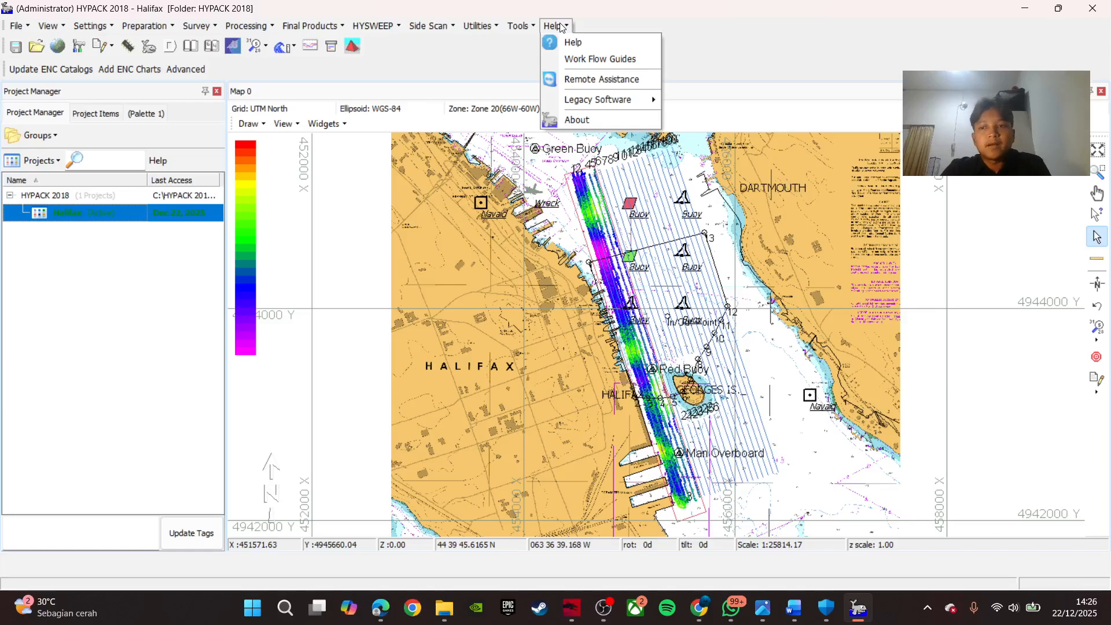
left_click(438, 64)
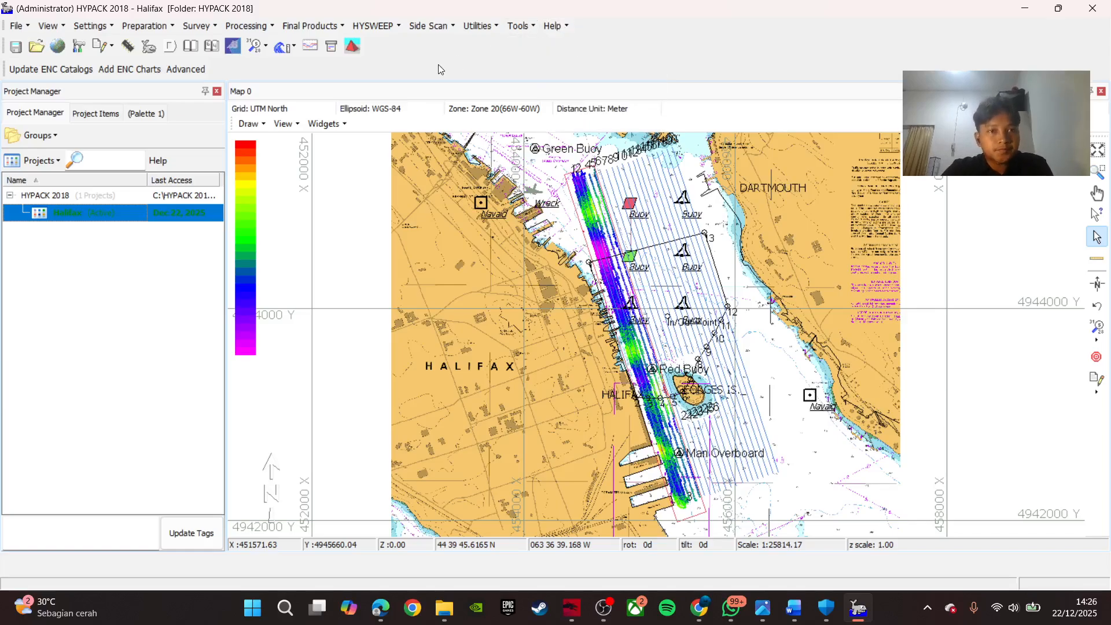
Review the Halifax project's geodetic parameters and general settings, leaving both without applying changes.
left_click(57, 49)
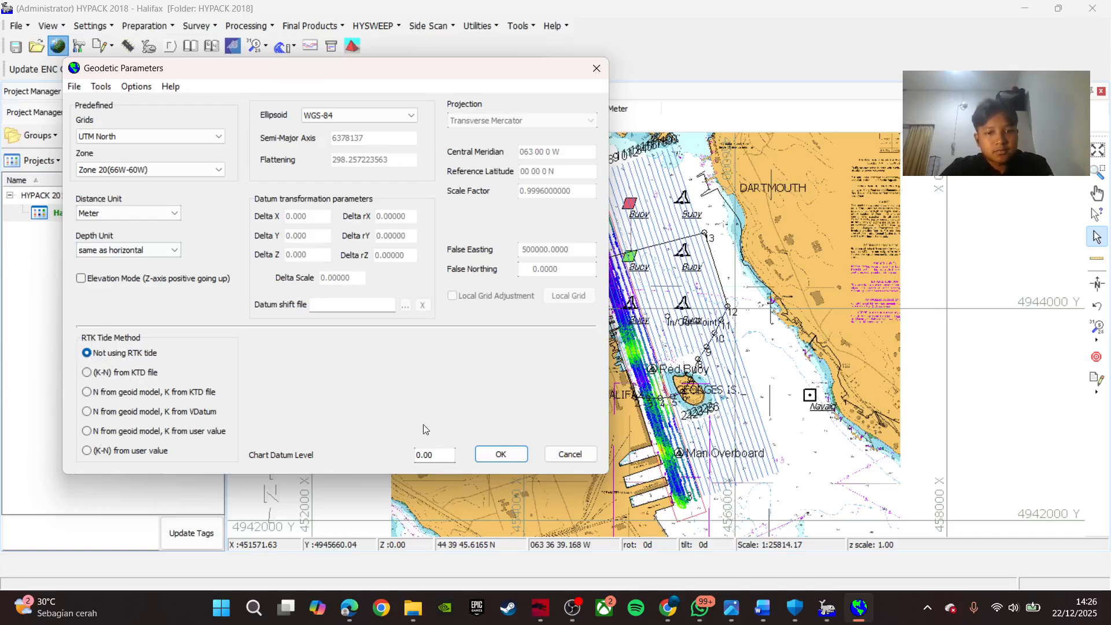
left_click(571, 454)
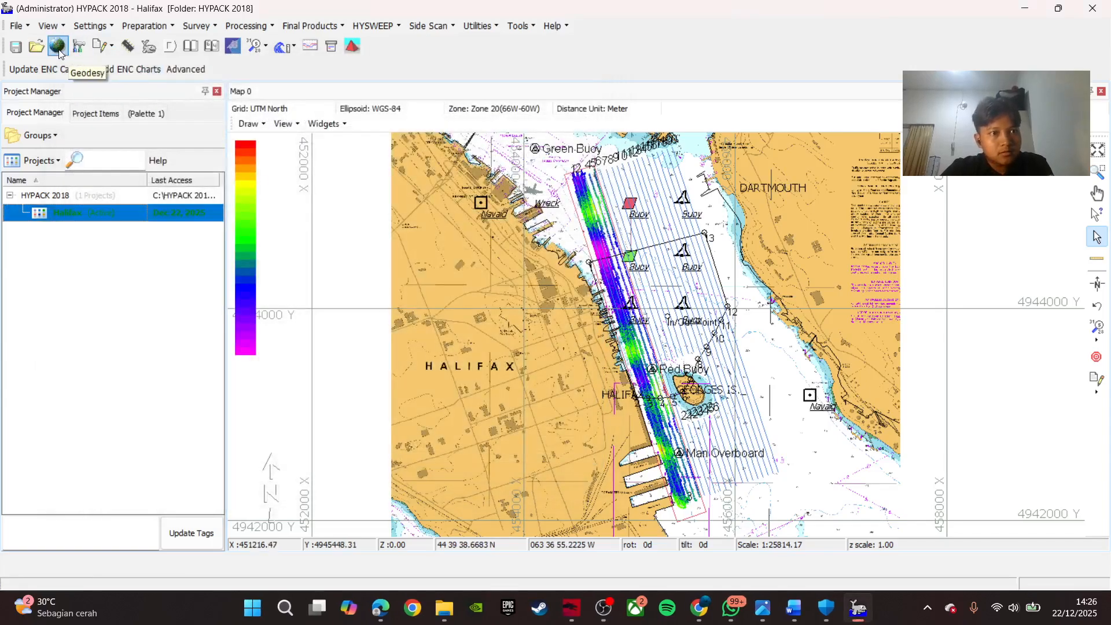
left_click(58, 49)
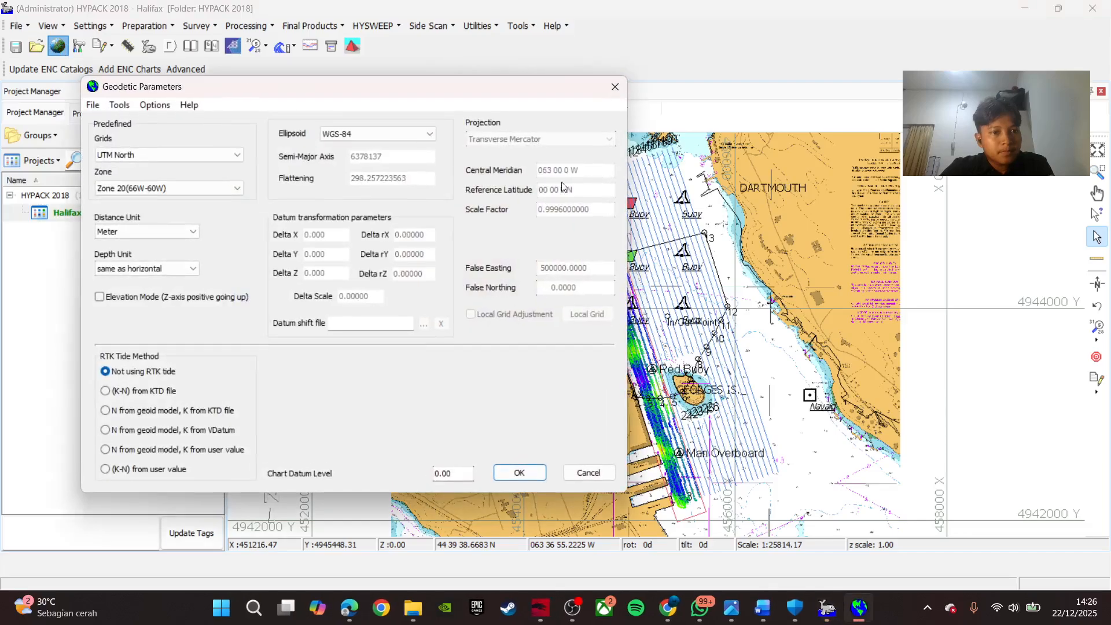
left_click(607, 95)
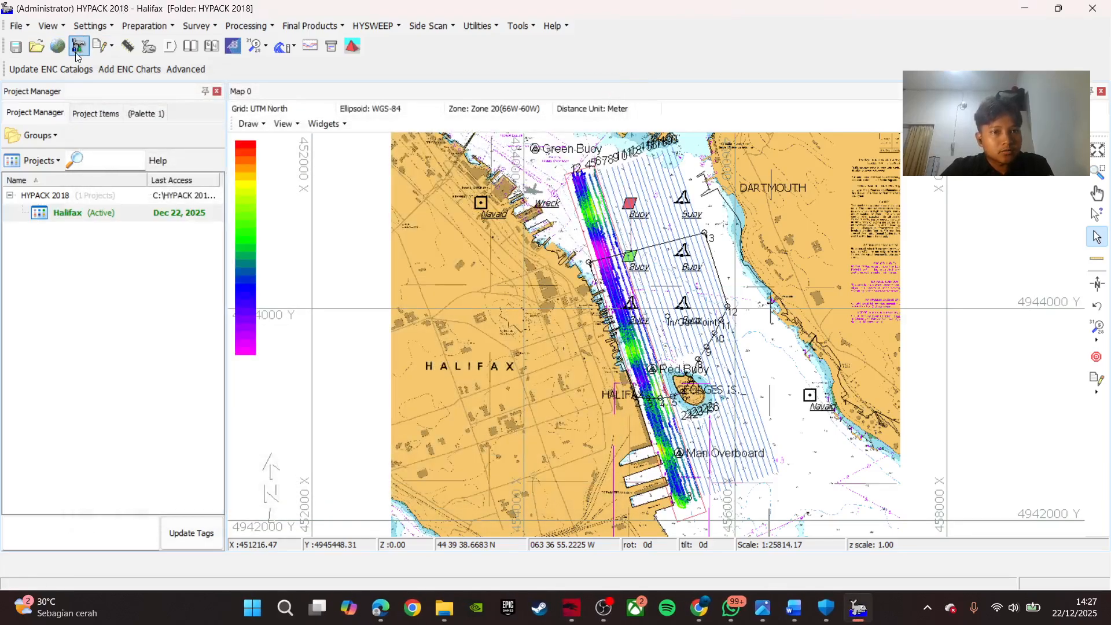
left_click(77, 48)
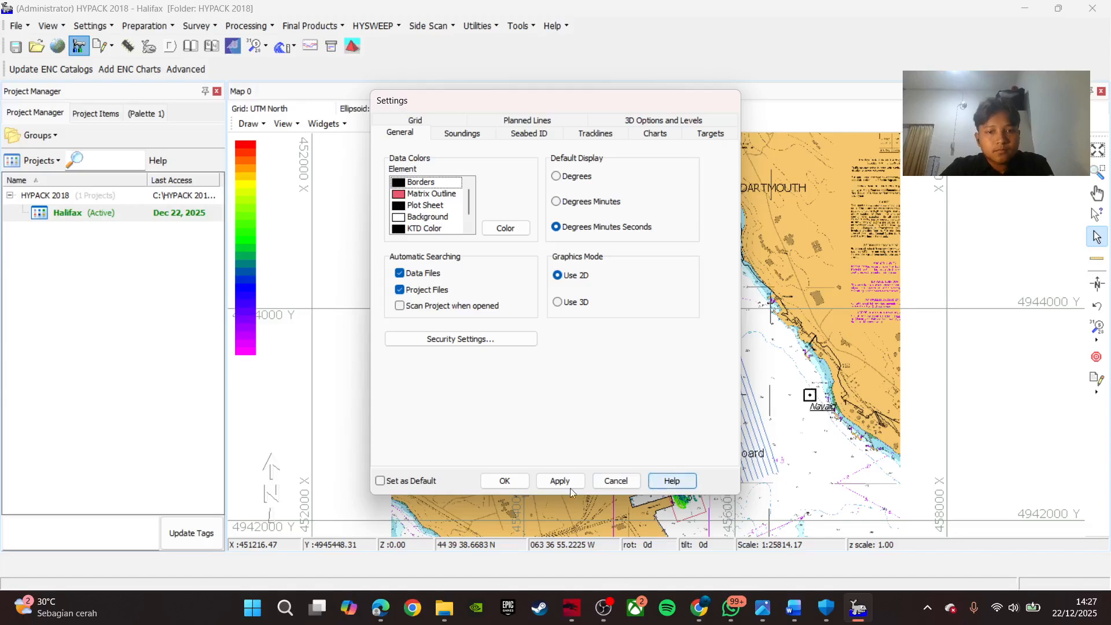
left_click(616, 481)
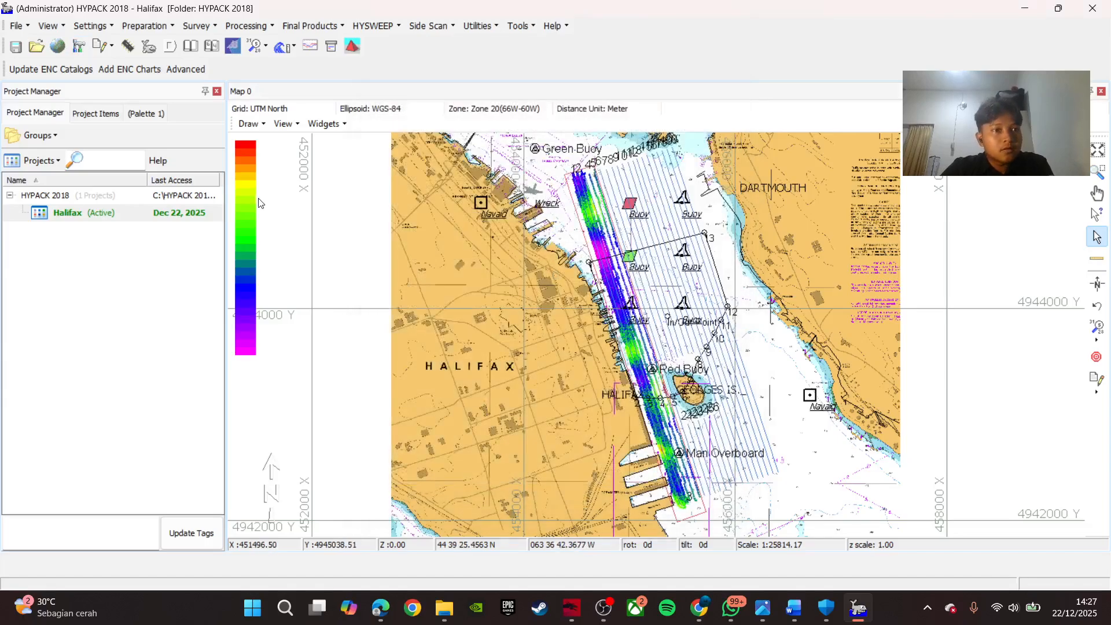
Look over the available preparation editors and open the combined hardware setup for the Halifax project.
left_click(106, 49)
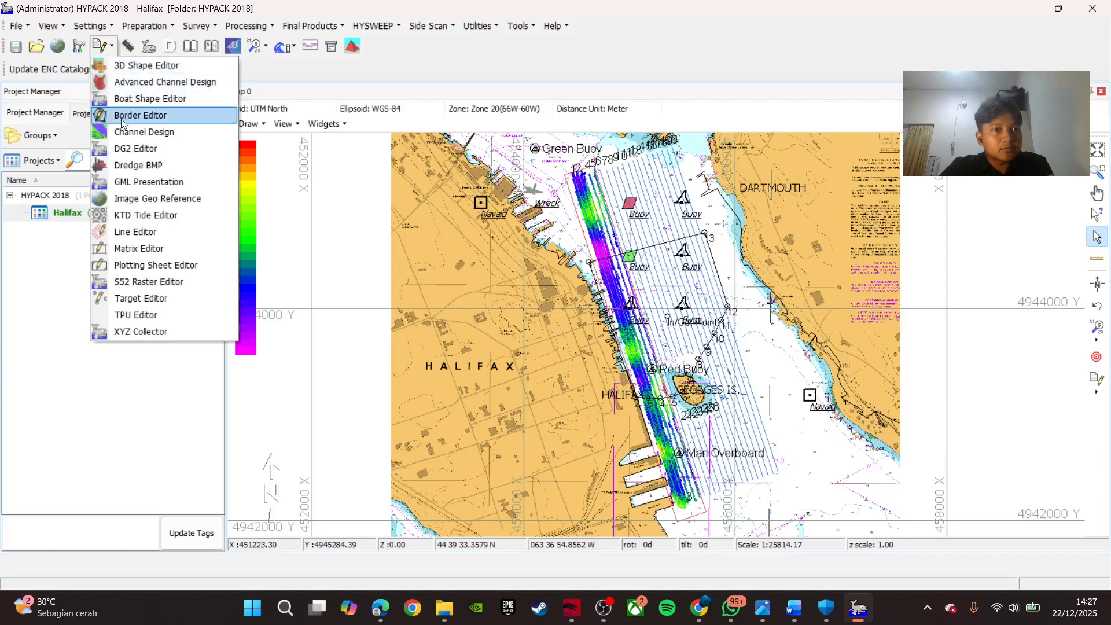
left_click(144, 265)
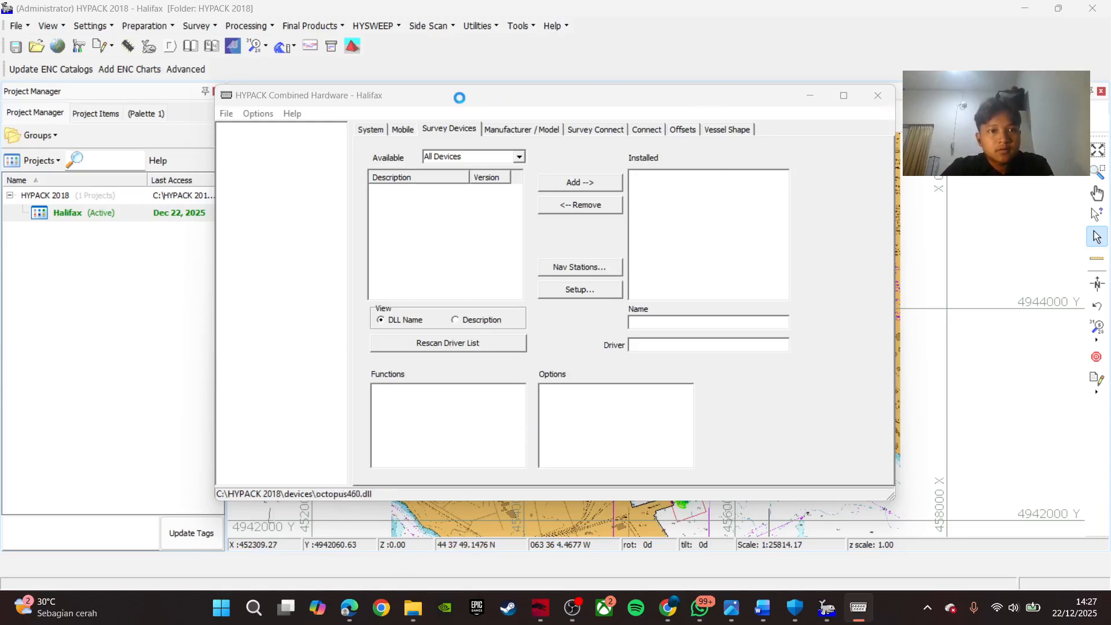
Leave the combined hardware setup, open the Survey program to look over its map and indicators, and close it.
left_click(875, 94)
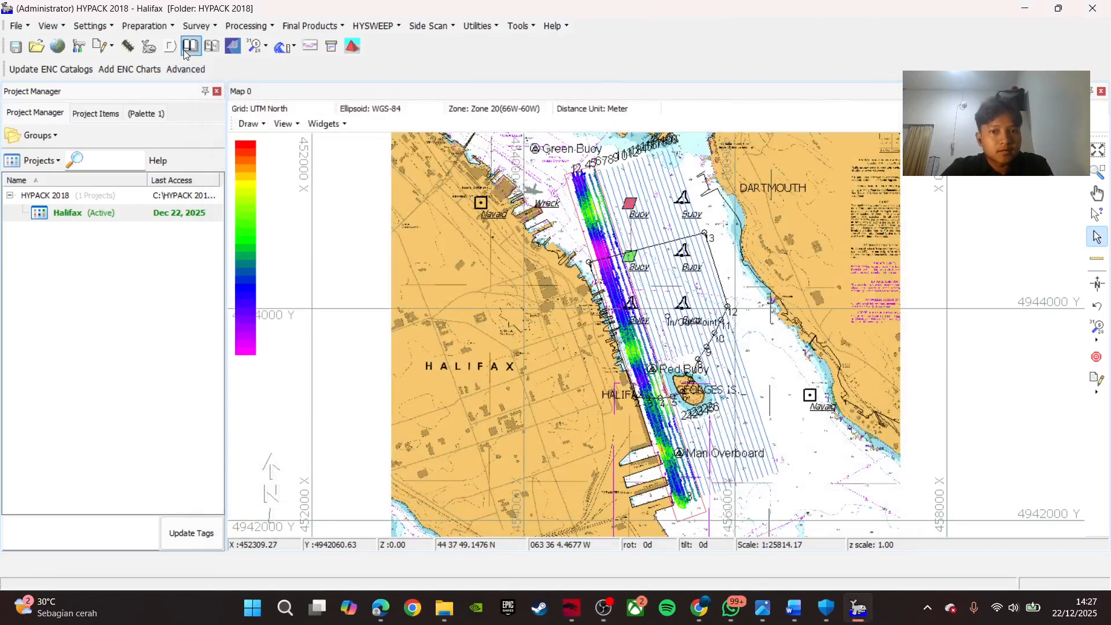
left_click(149, 47)
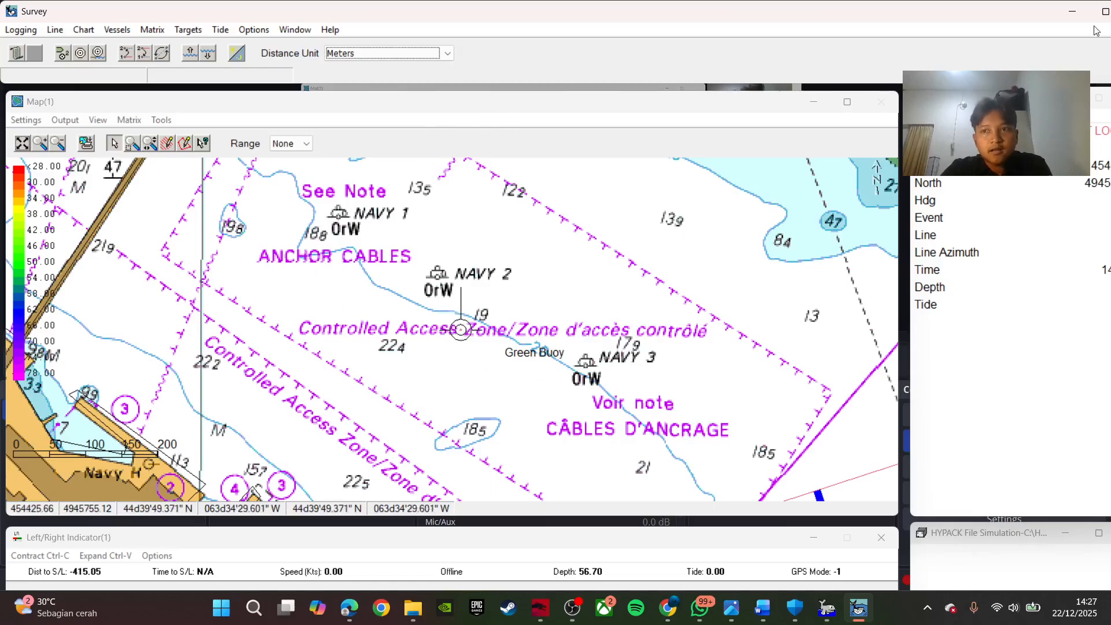
left_click_drag(1023, 19, 843, 36)
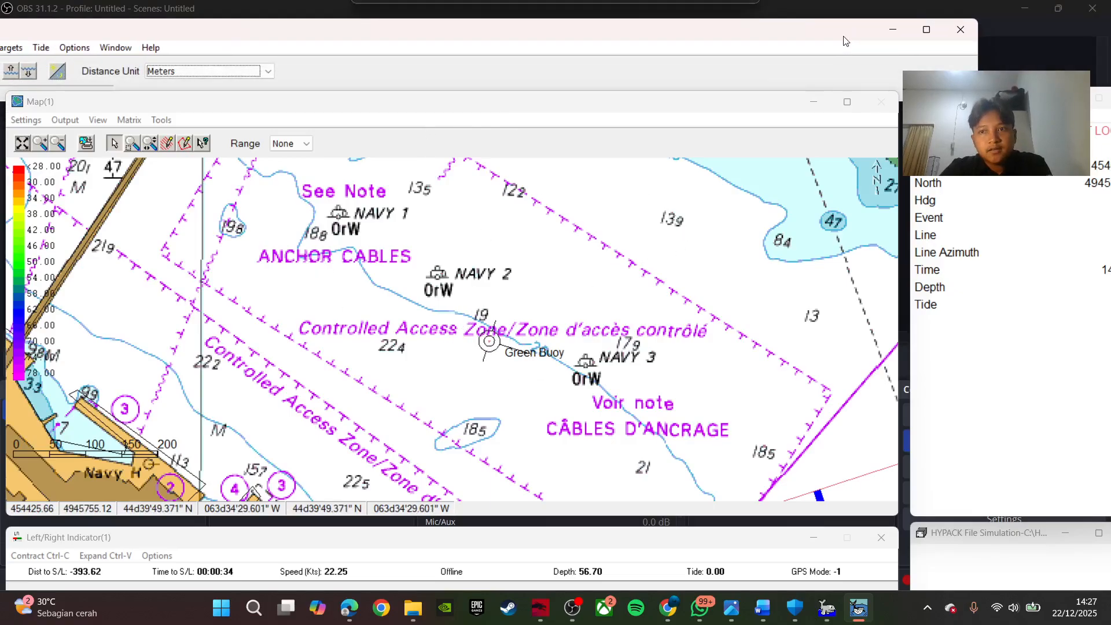
left_click(963, 29)
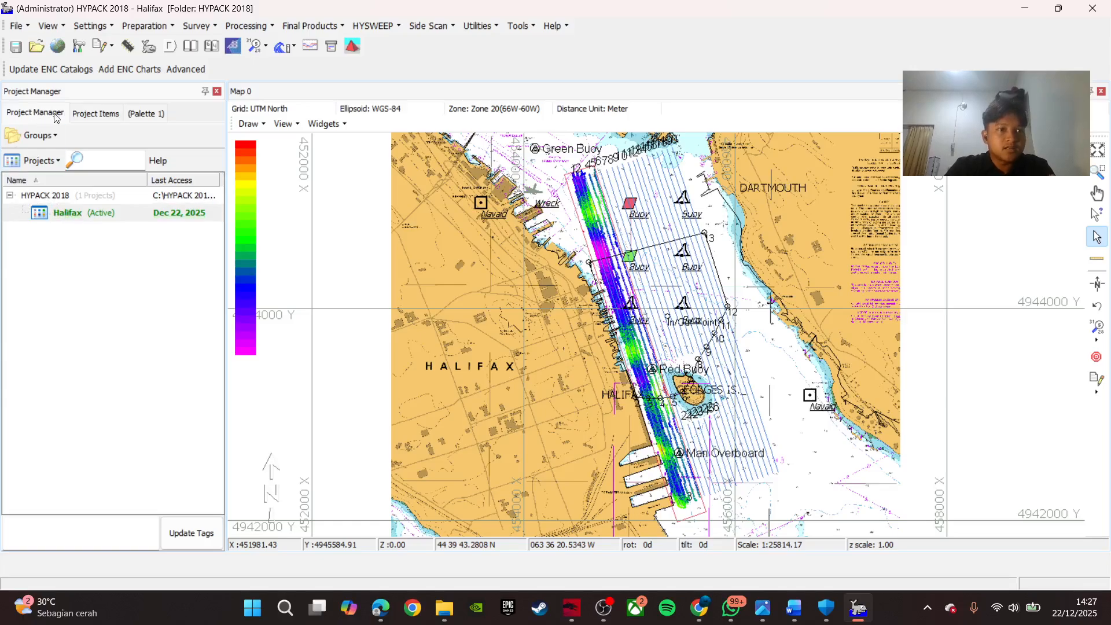
Show and hide the raw, edited and sorted data files on the map in turn, and toggle the project files' display.
left_click(77, 114)
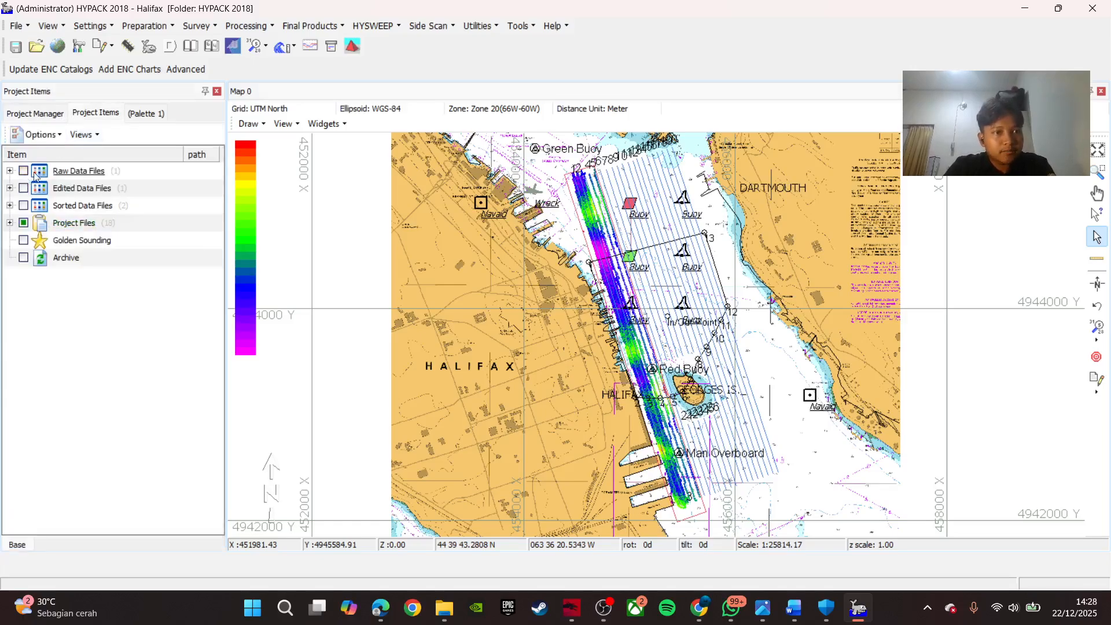
left_click(70, 173)
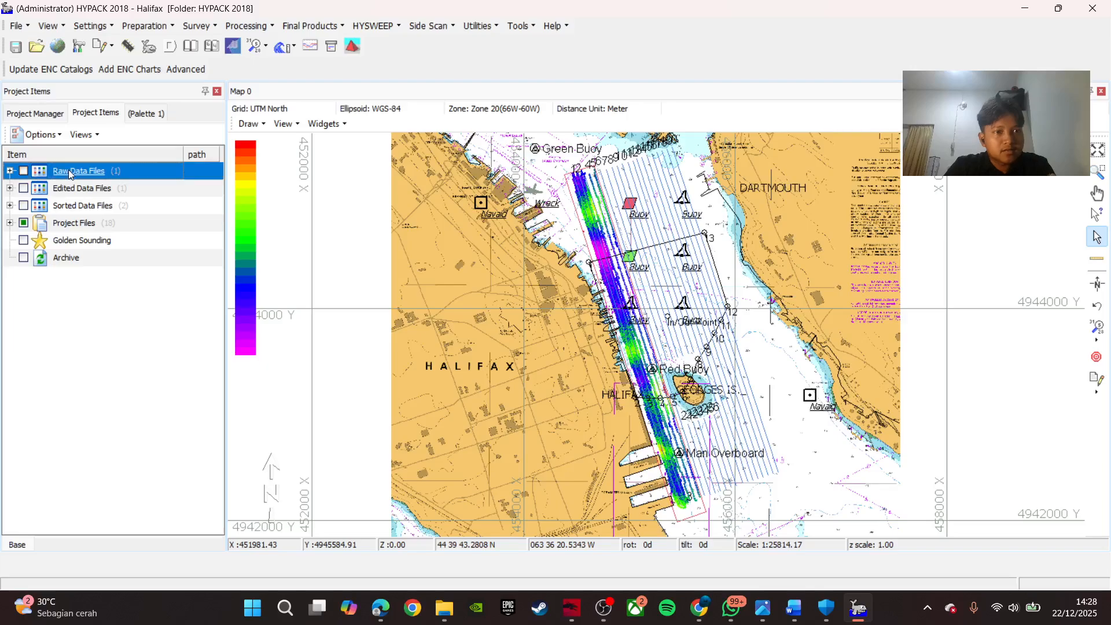
left_click(25, 172)
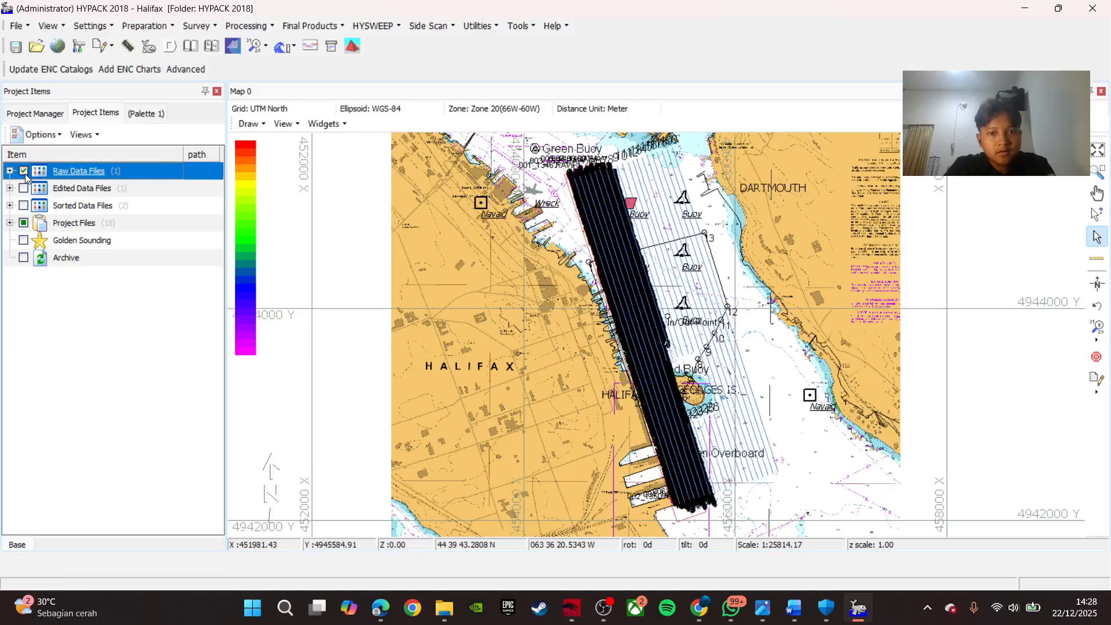
left_click(25, 174)
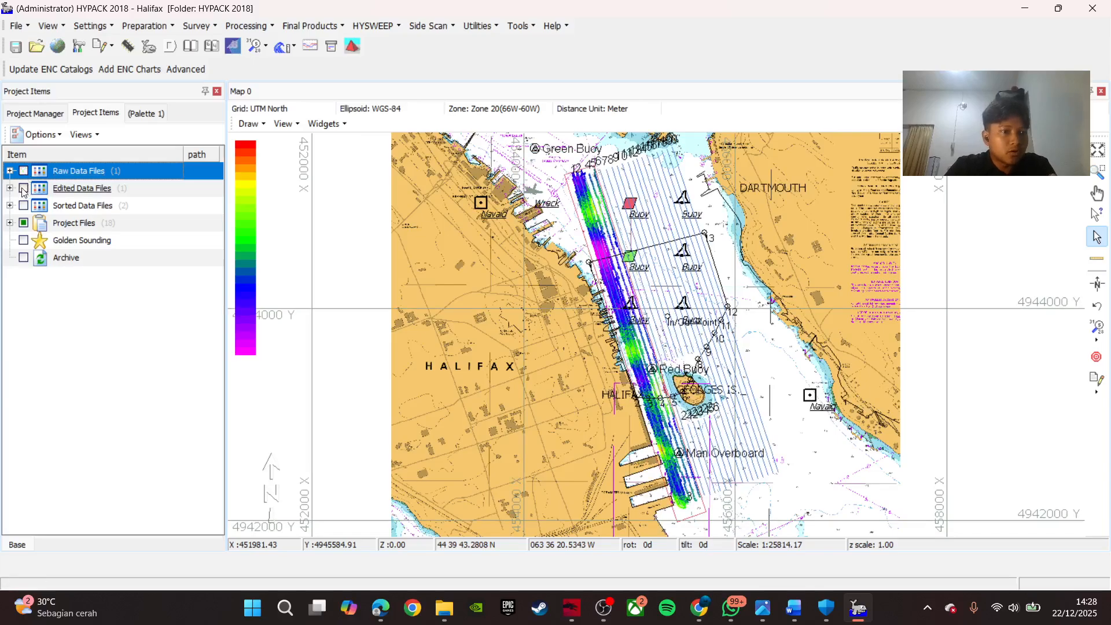
left_click(22, 188)
left_click(23, 189)
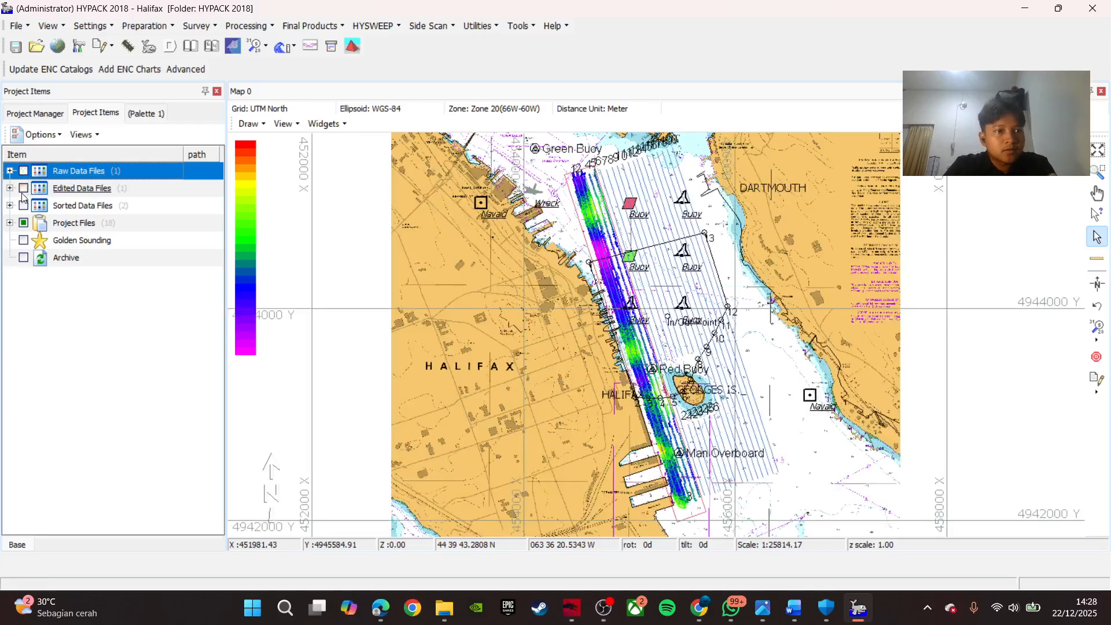
left_click(23, 205)
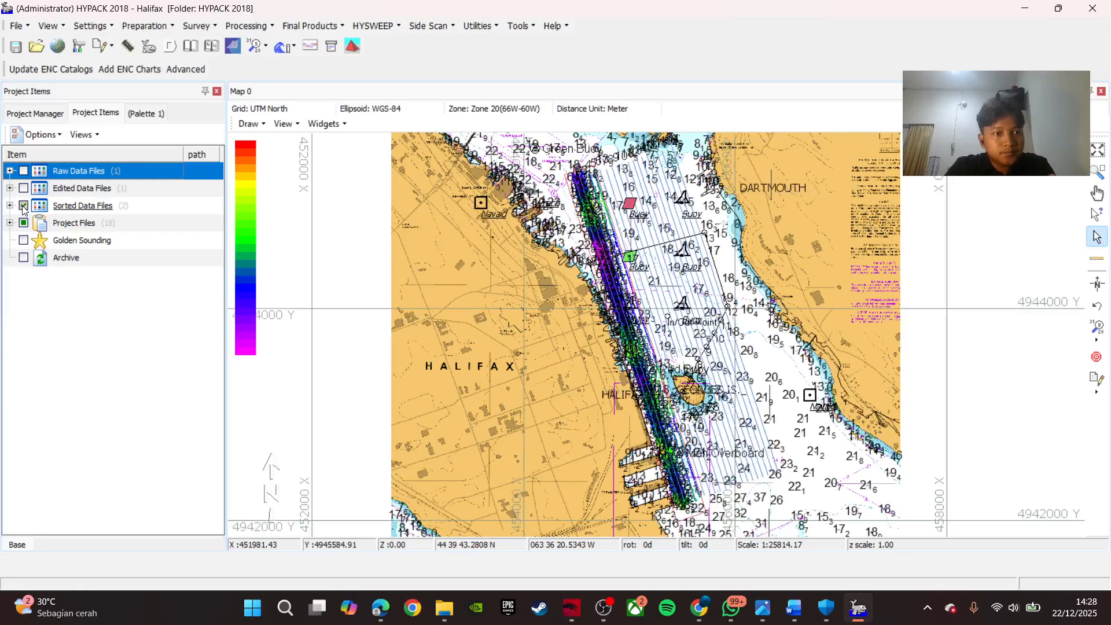
left_click(23, 206)
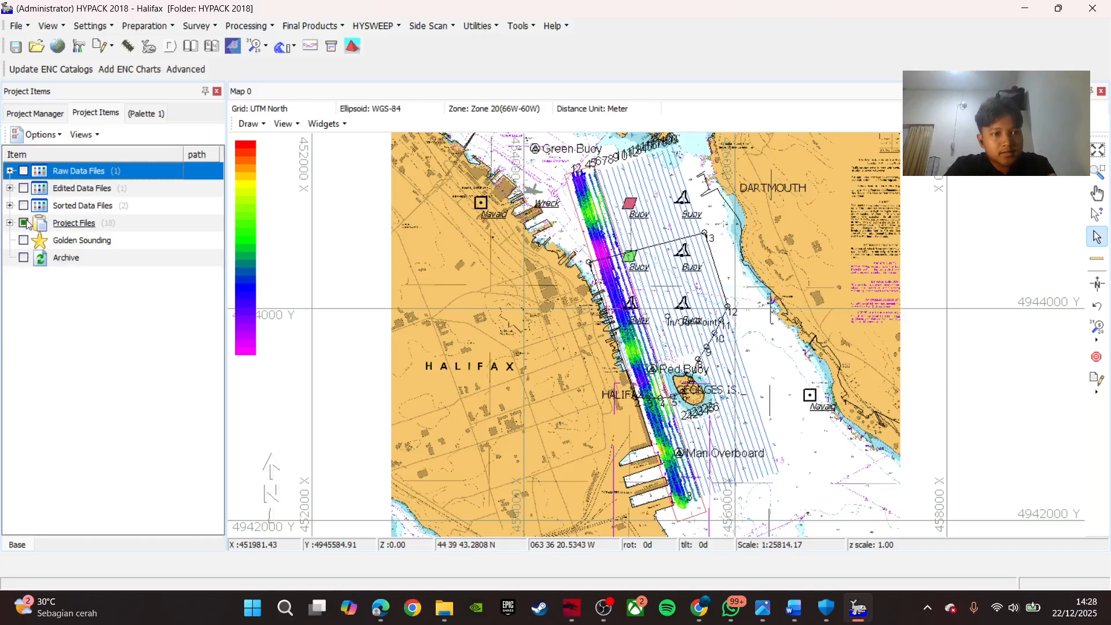
left_click(26, 221)
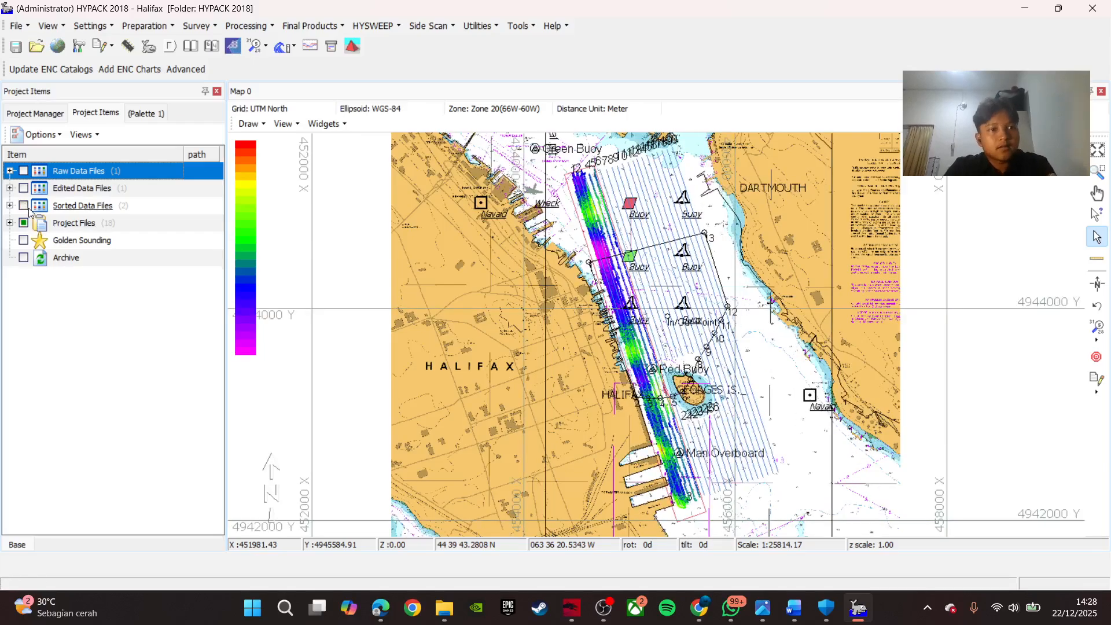
View the depth color palette and try the map's extents, window zoom and pan tools, rotating the map by 15 degrees.
left_click(133, 119)
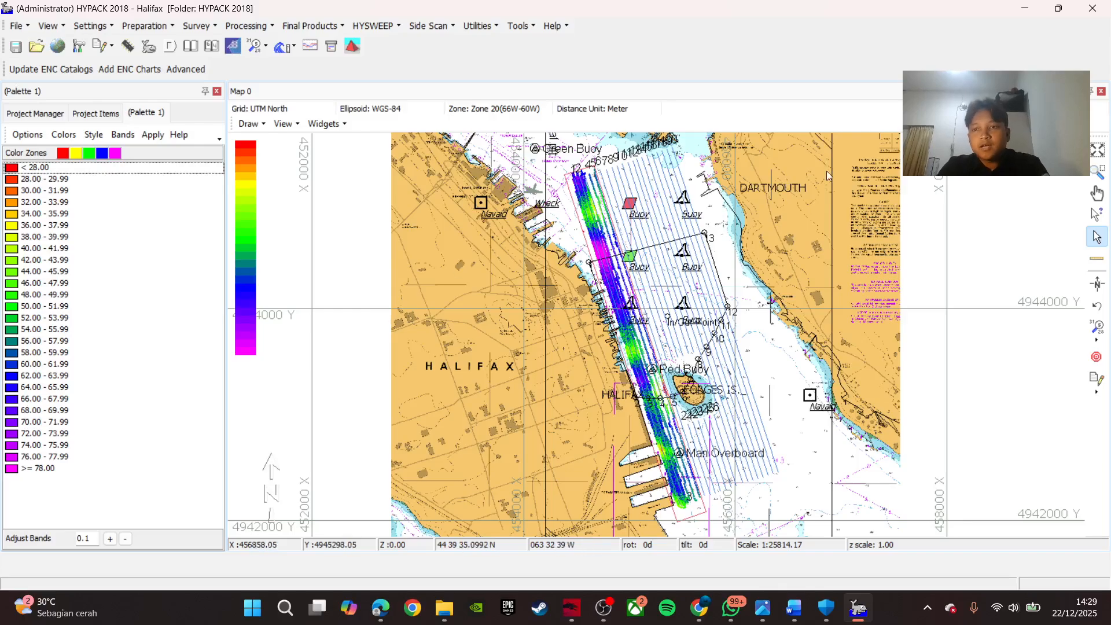
left_click(1099, 152)
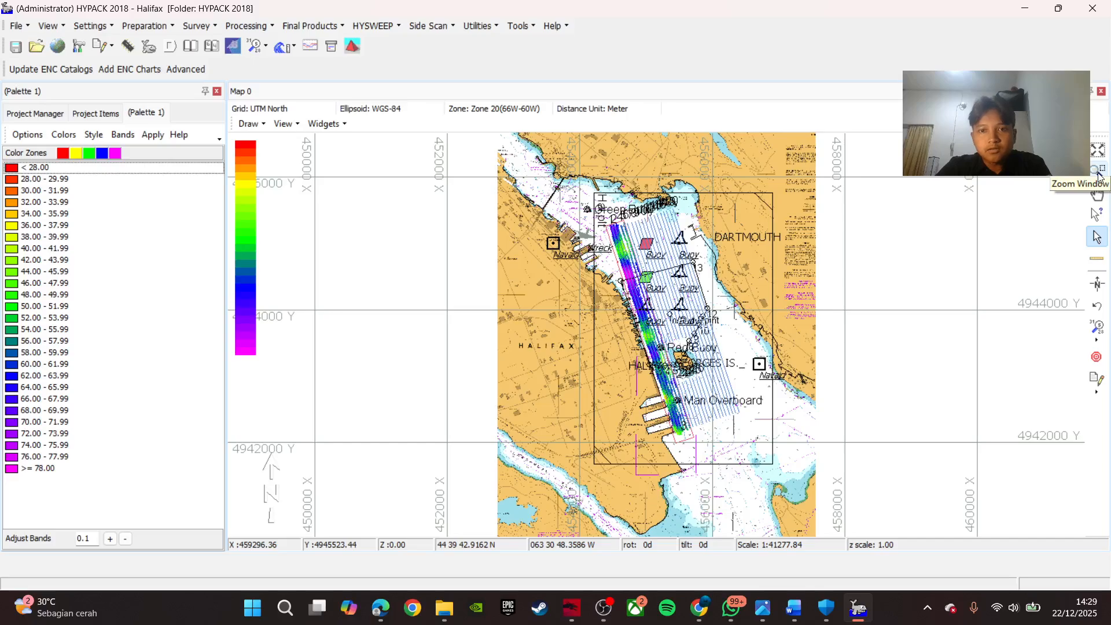
left_click(1099, 172)
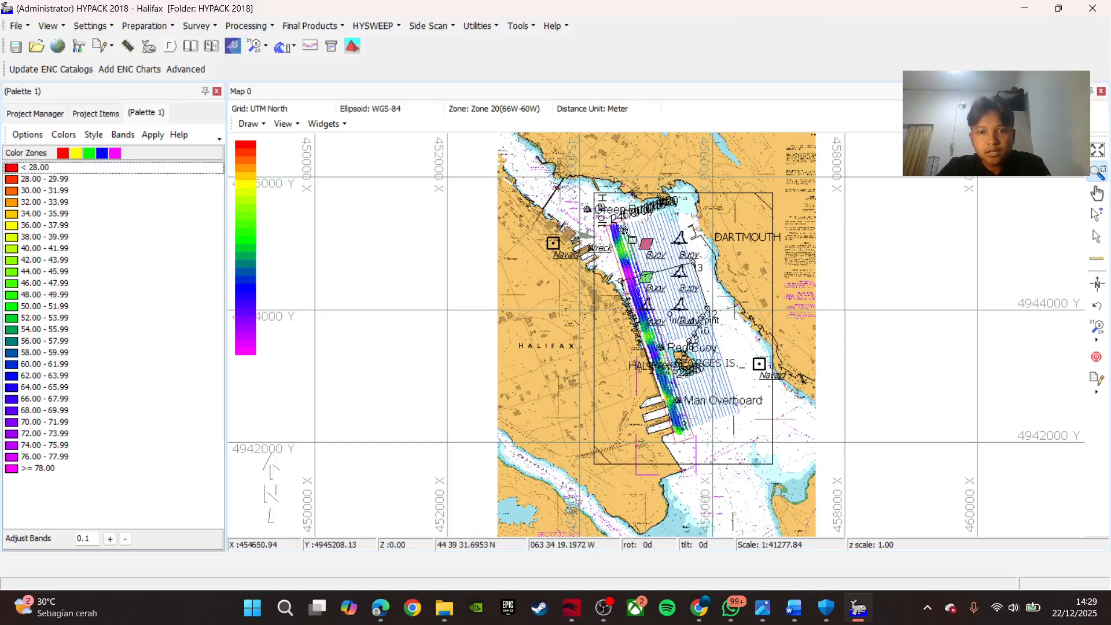
left_click_drag(577, 234, 781, 376)
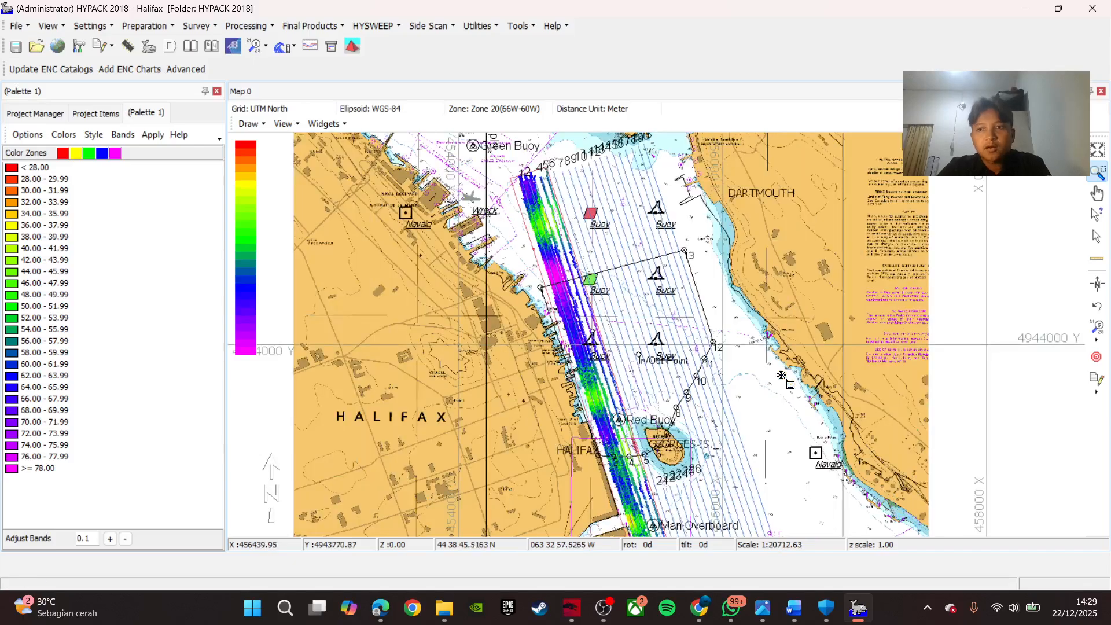
left_click(1098, 194)
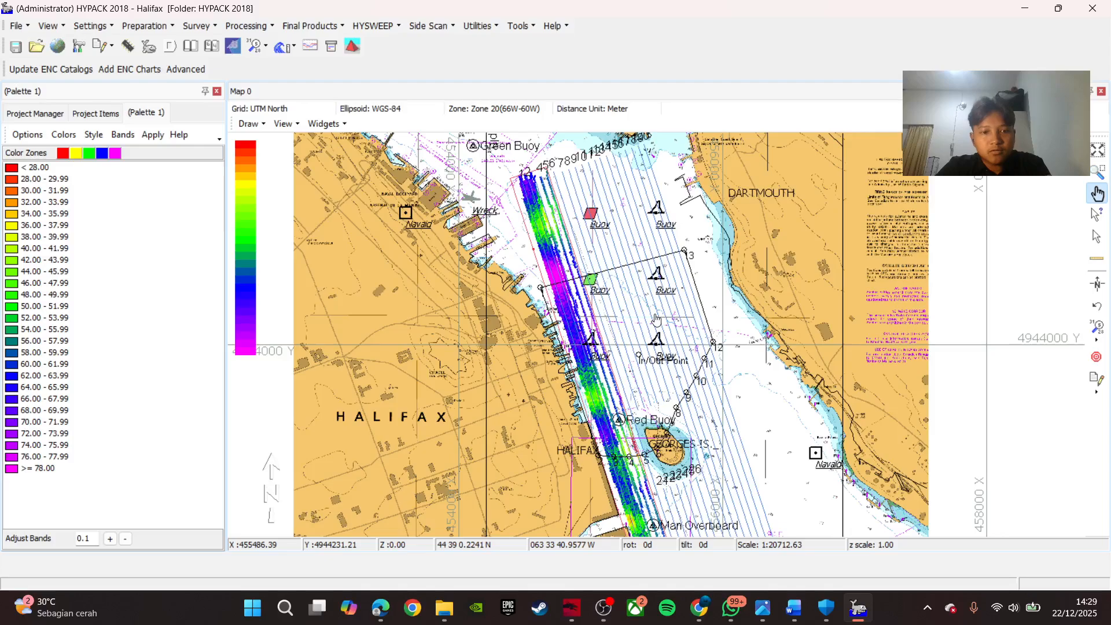
left_click_drag(478, 311, 444, 258)
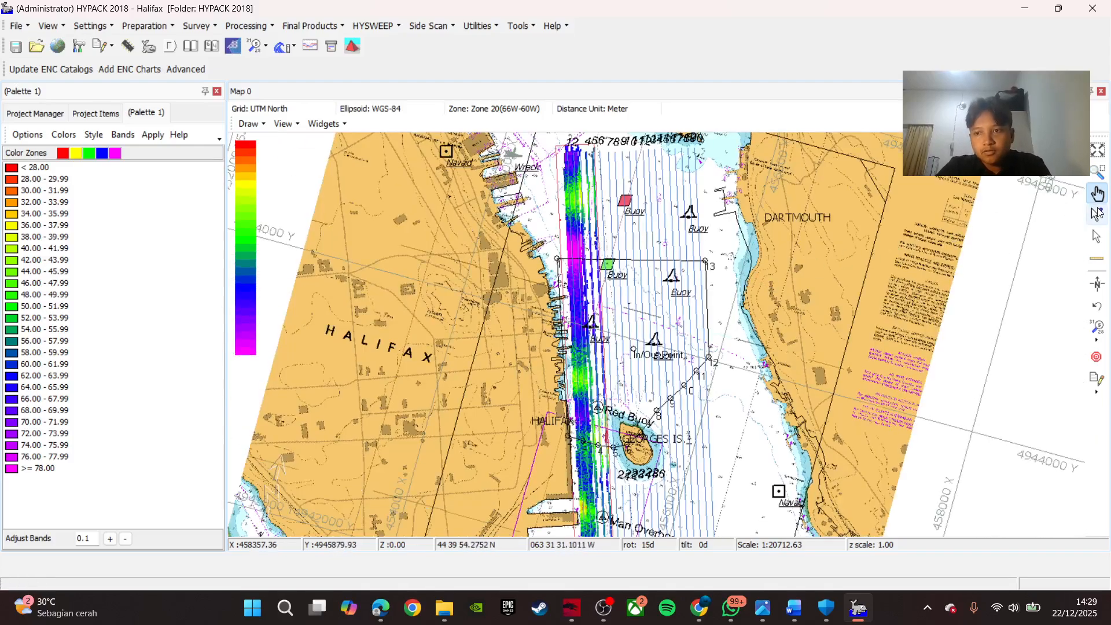
Query the map with the information tool at the planned lines and the colored depth matrix.
left_click(1095, 214)
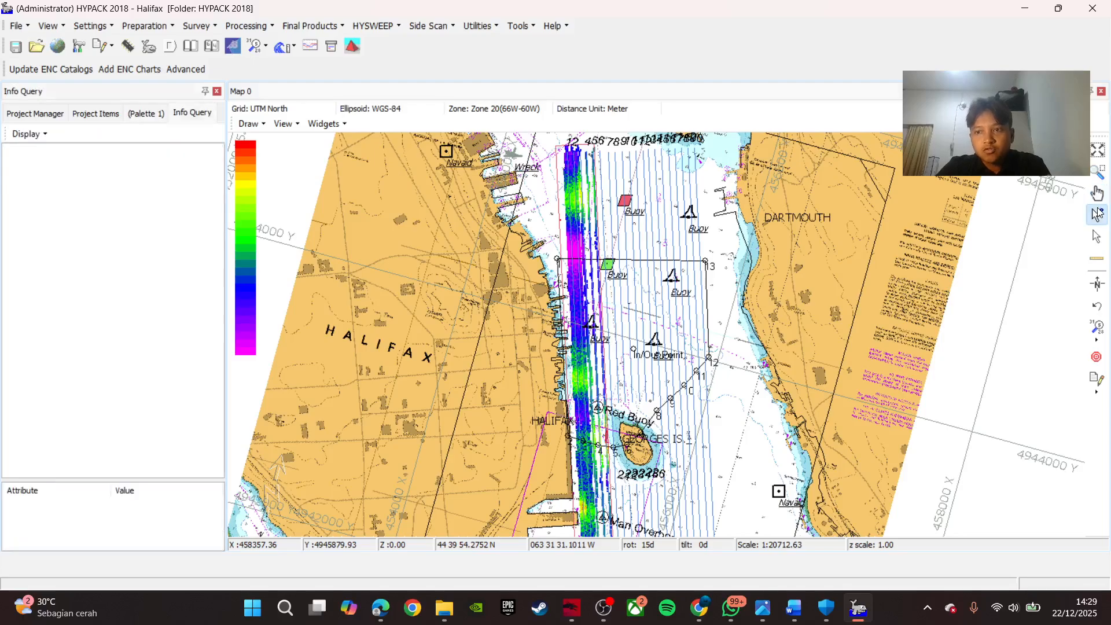
left_click(721, 251)
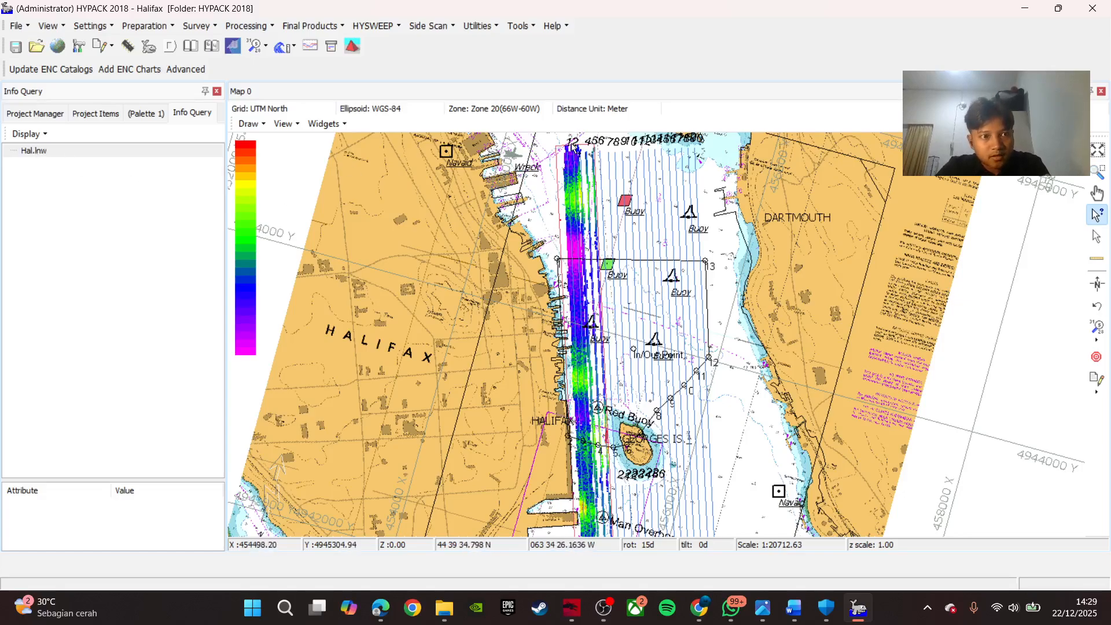
left_click(566, 289)
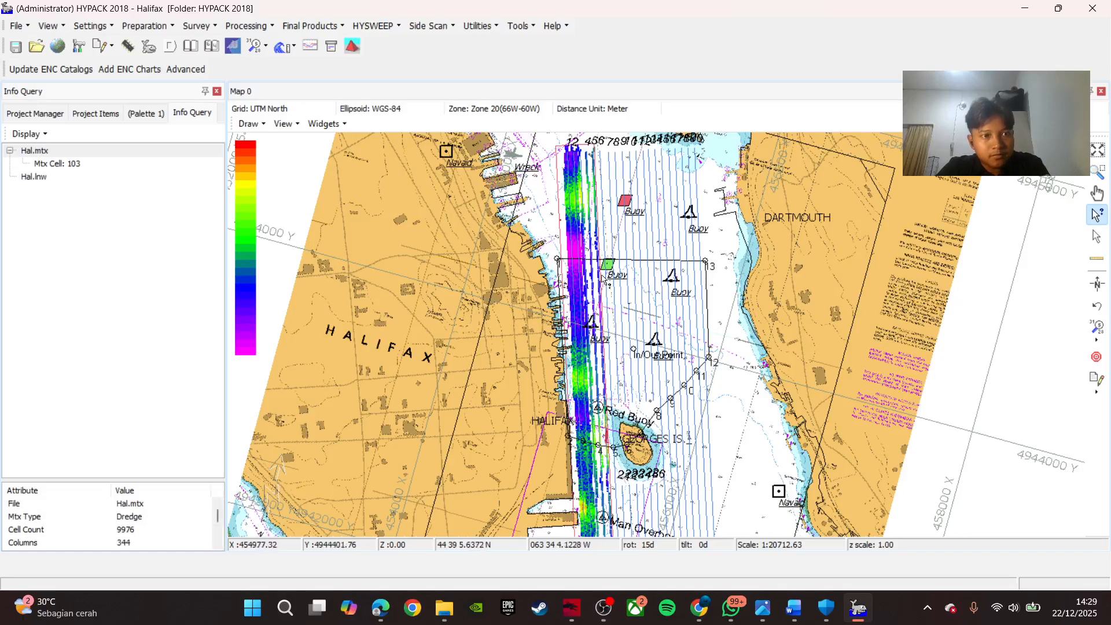
left_click(645, 317)
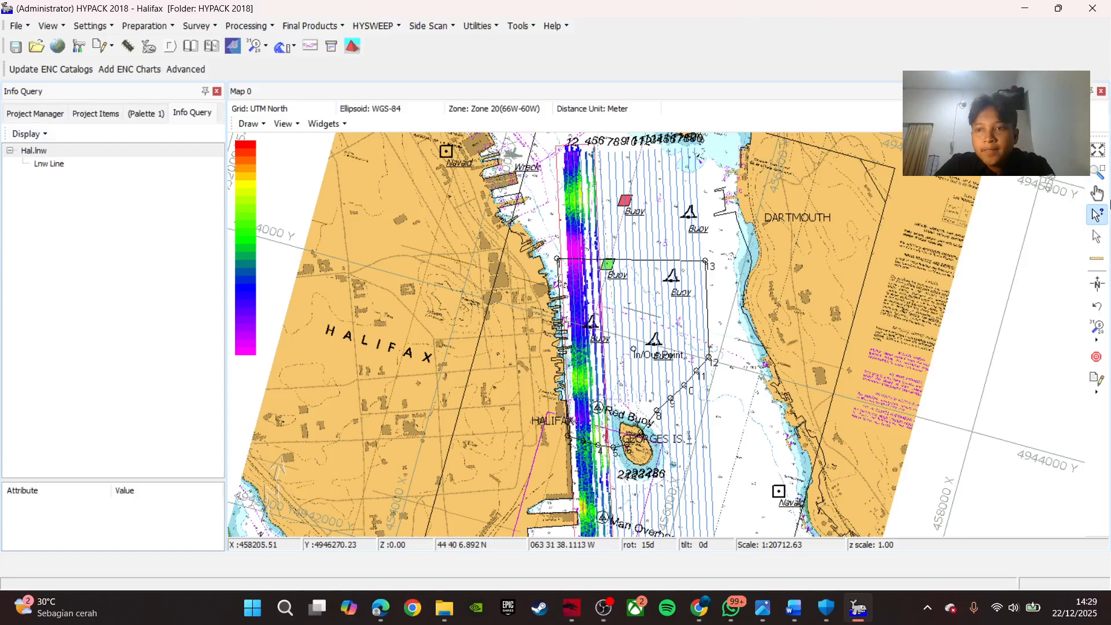
Try the ruler tool across the Halifax shoreline and the survey lines.
left_click(1097, 236)
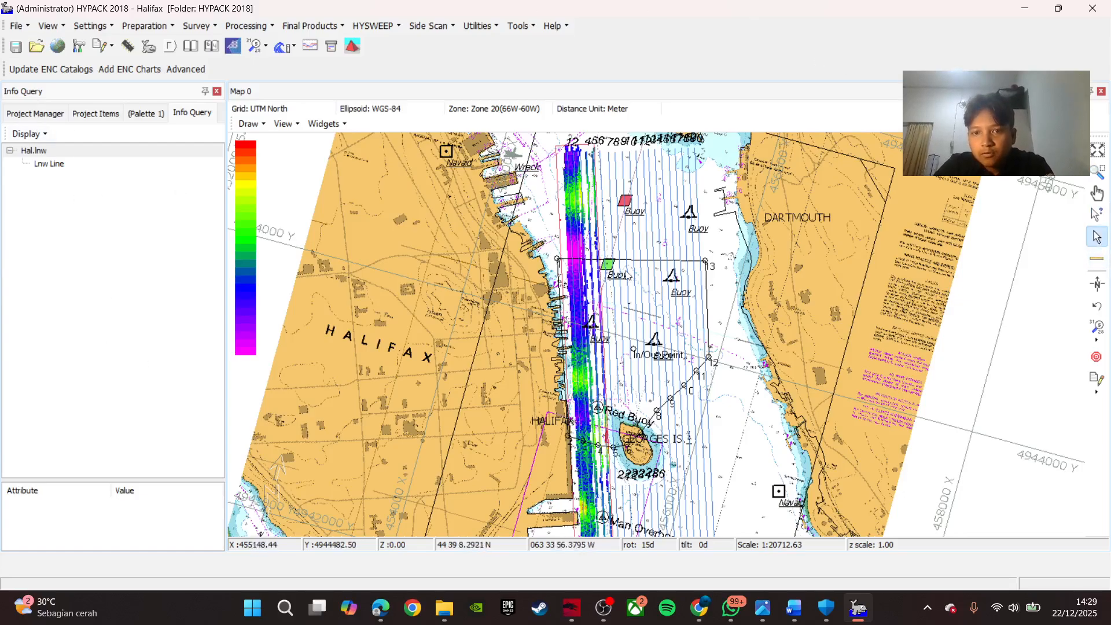
left_click(1097, 258)
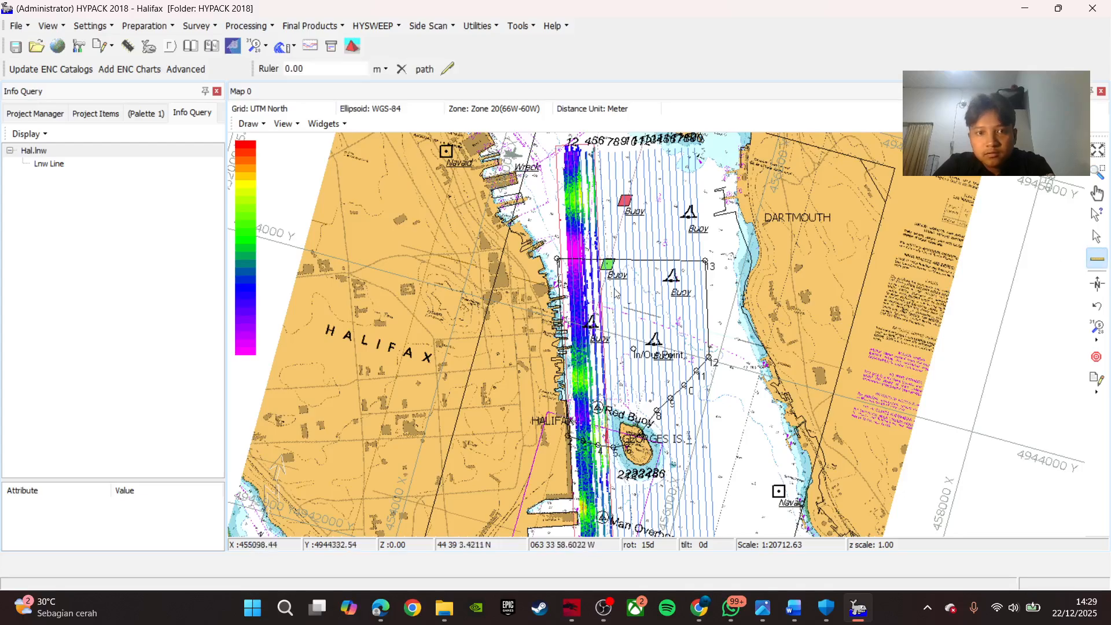
left_click_drag(356, 255, 582, 270)
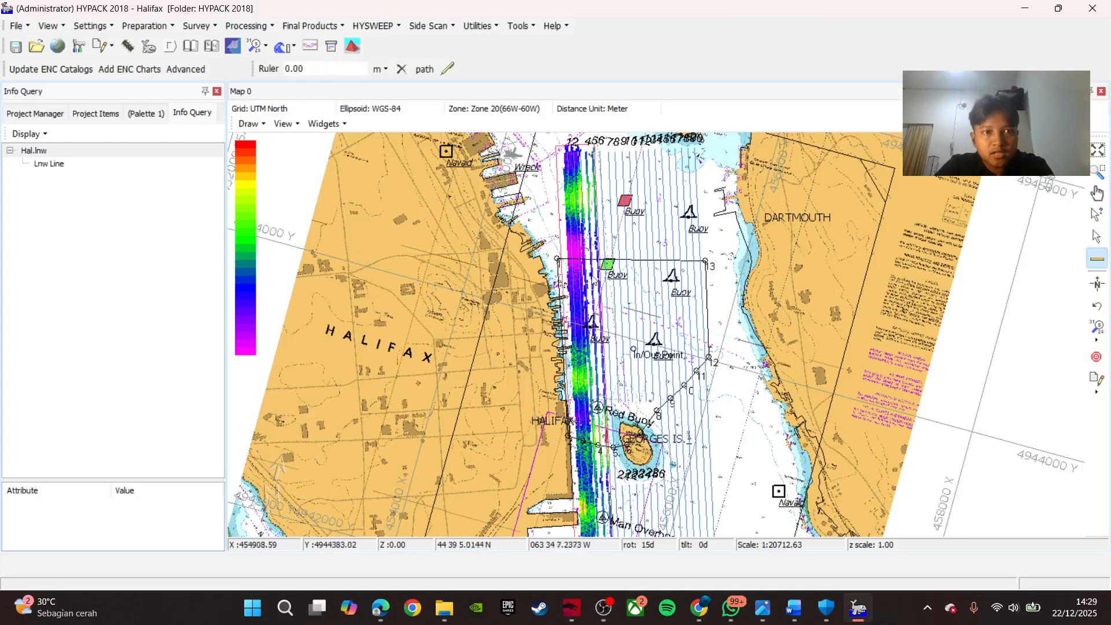
left_click(471, 250)
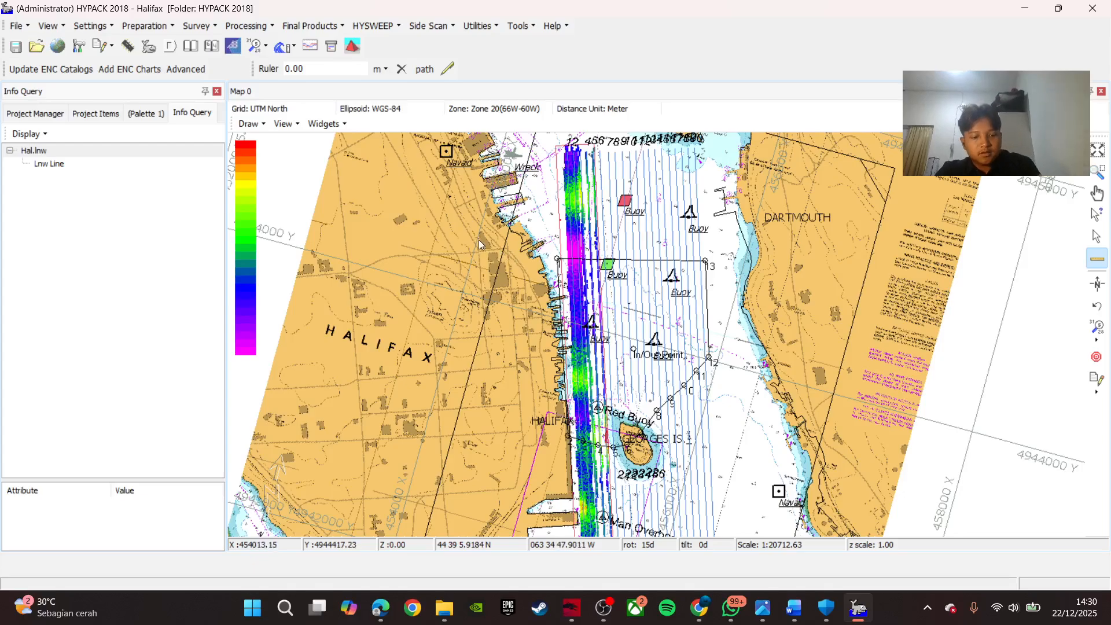
left_click_drag(478, 240, 648, 324)
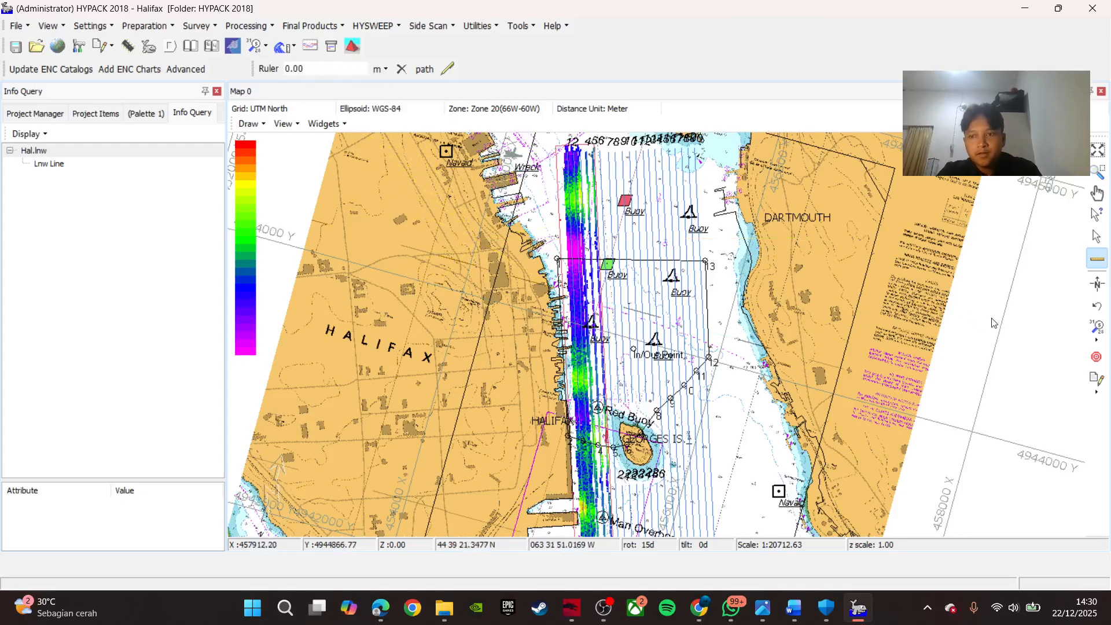
Reset the map to north up, put the ruler away and step back through the two previous map views.
left_click(1099, 288)
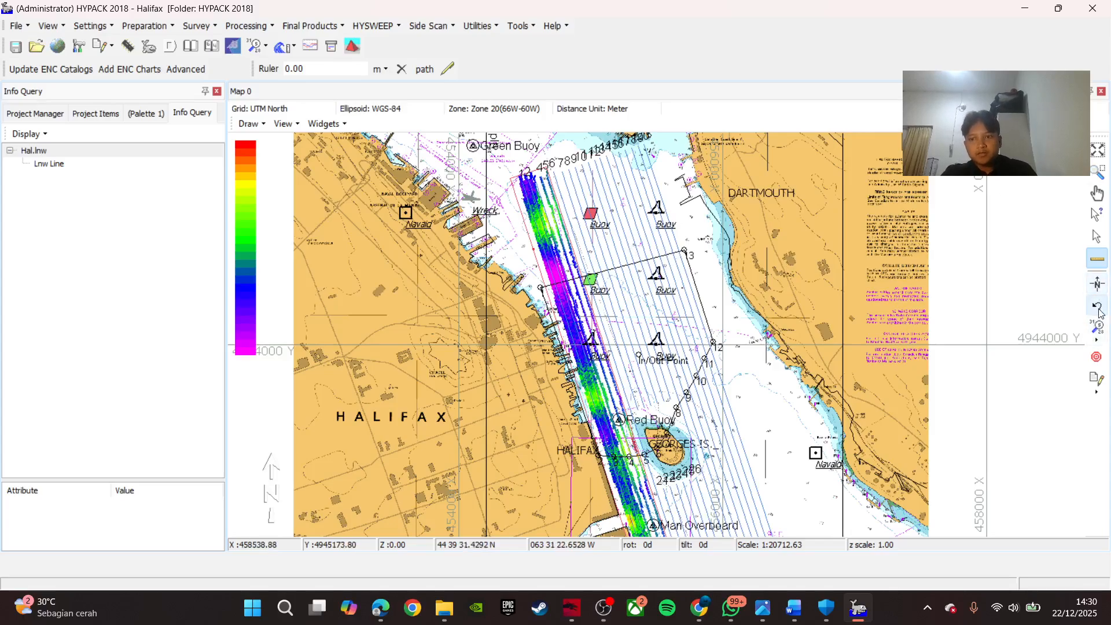
left_click(1098, 254)
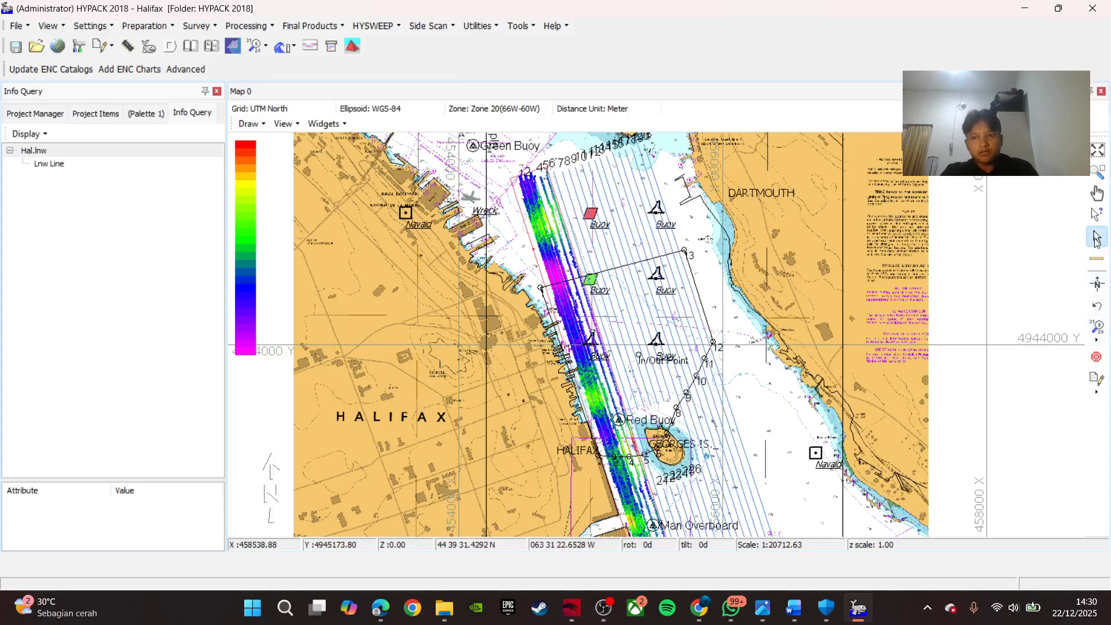
left_click(1097, 308)
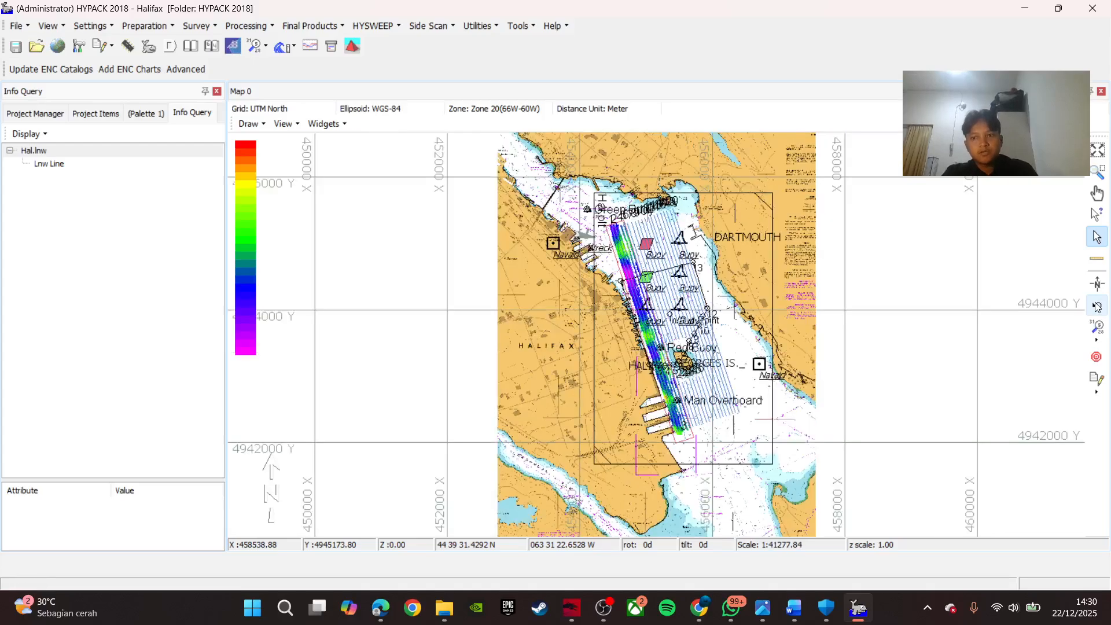
left_click(1098, 308)
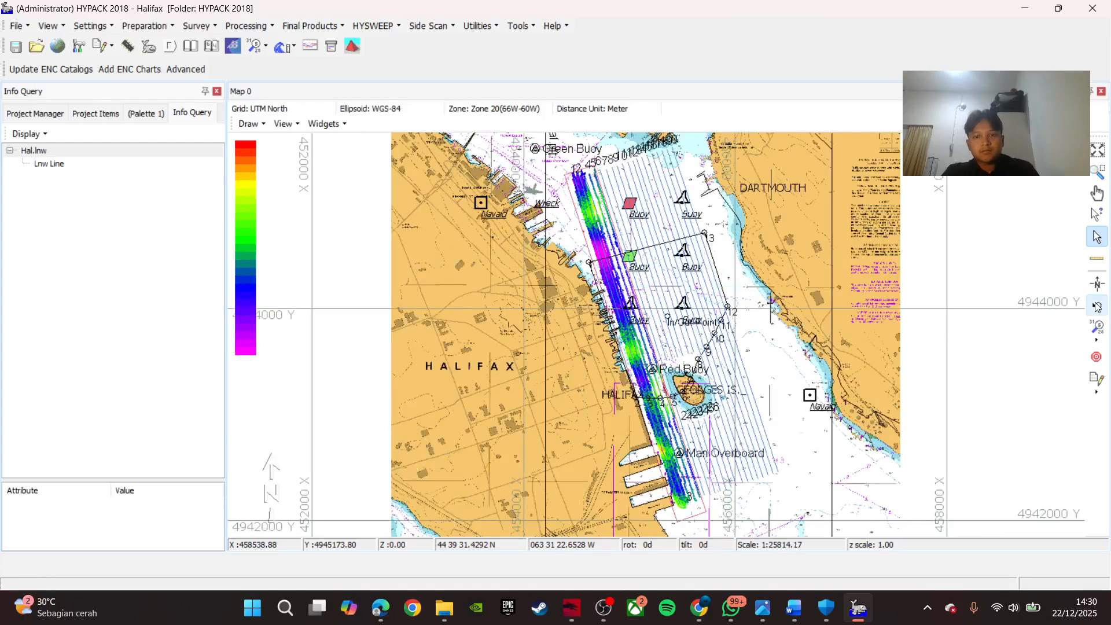
Review the available sounding styles without changing them, try the target tool and return to the selection cursor.
left_click(1098, 334)
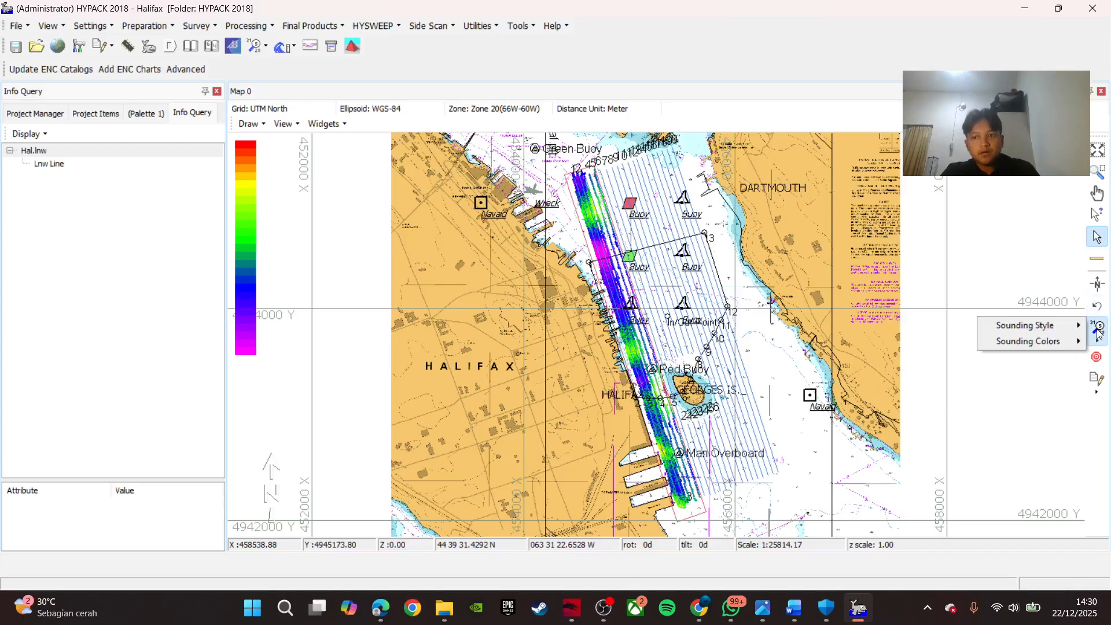
mouse_move(1040, 326)
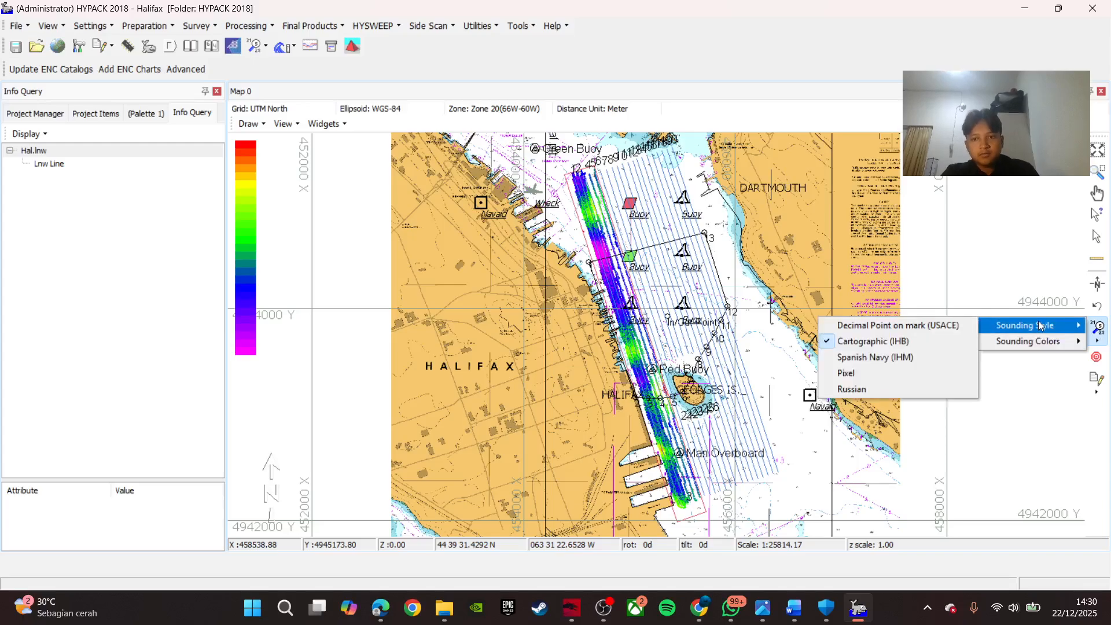
left_click(1097, 357)
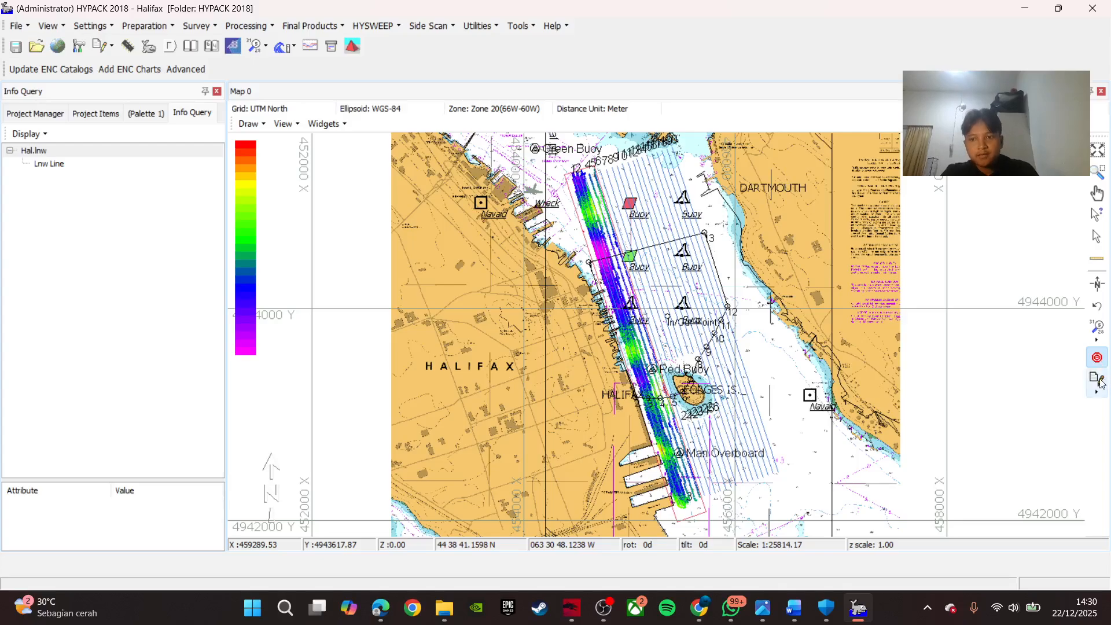
left_click(1097, 235)
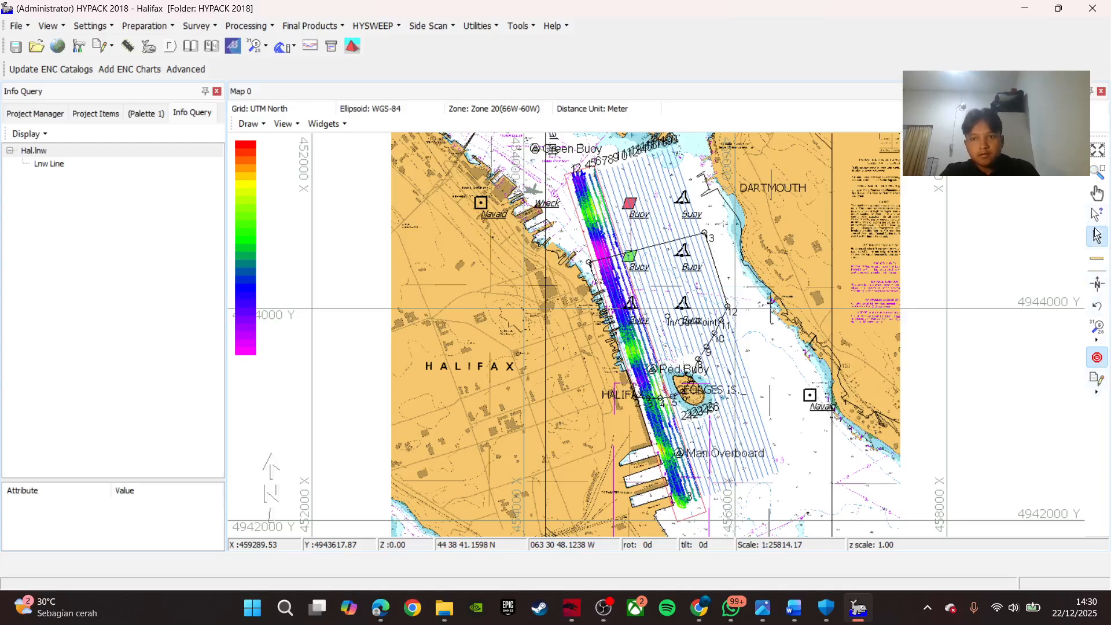
Review the available editor cursors without choosing one and return to the project manager.
left_click(1097, 395)
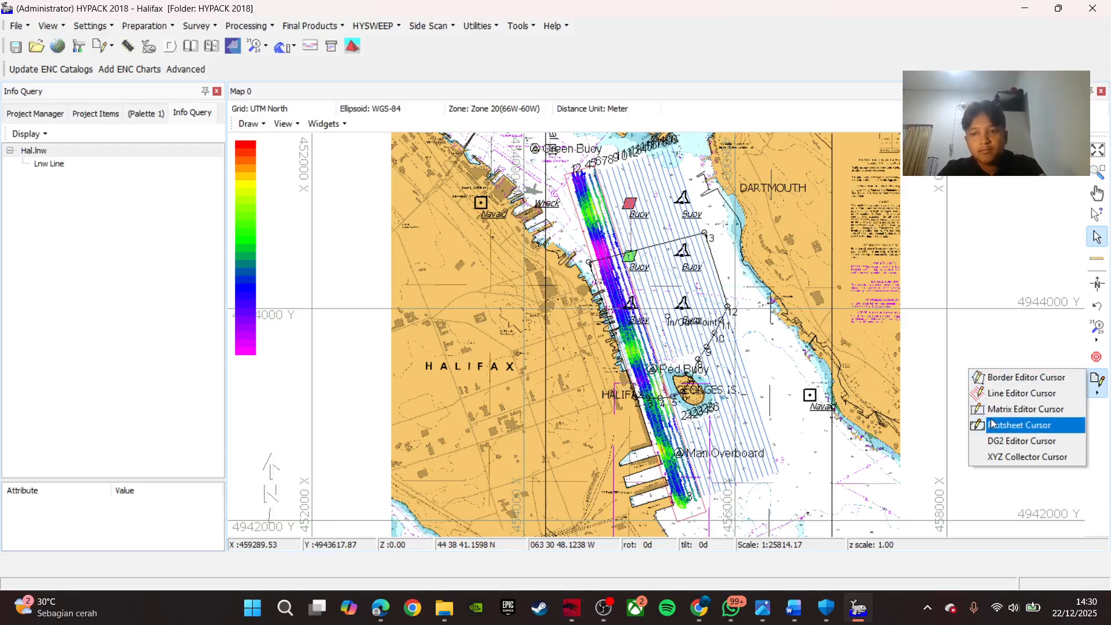
left_click(828, 427)
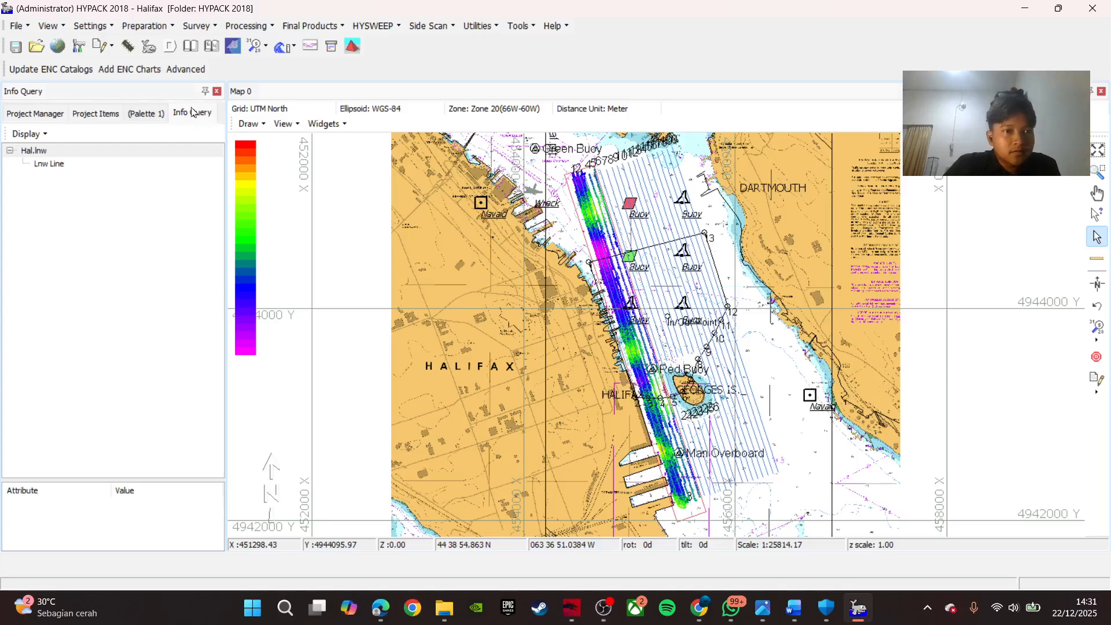
left_click(149, 114)
left_click(51, 115)
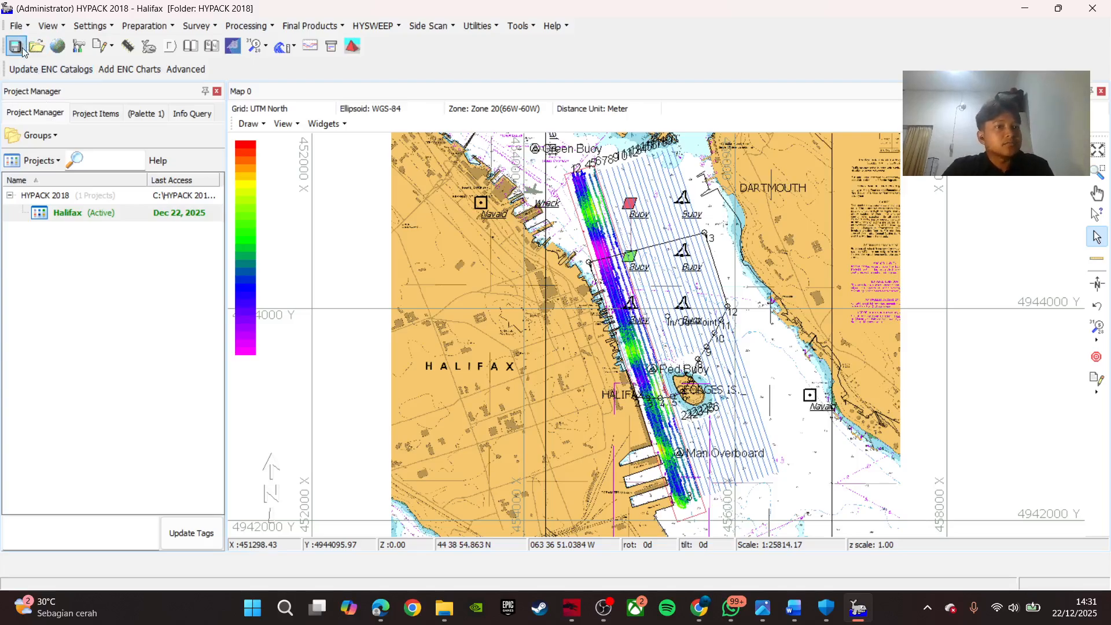
View the new project form's name and folder fields and dismiss it without creating a project.
left_click(17, 25)
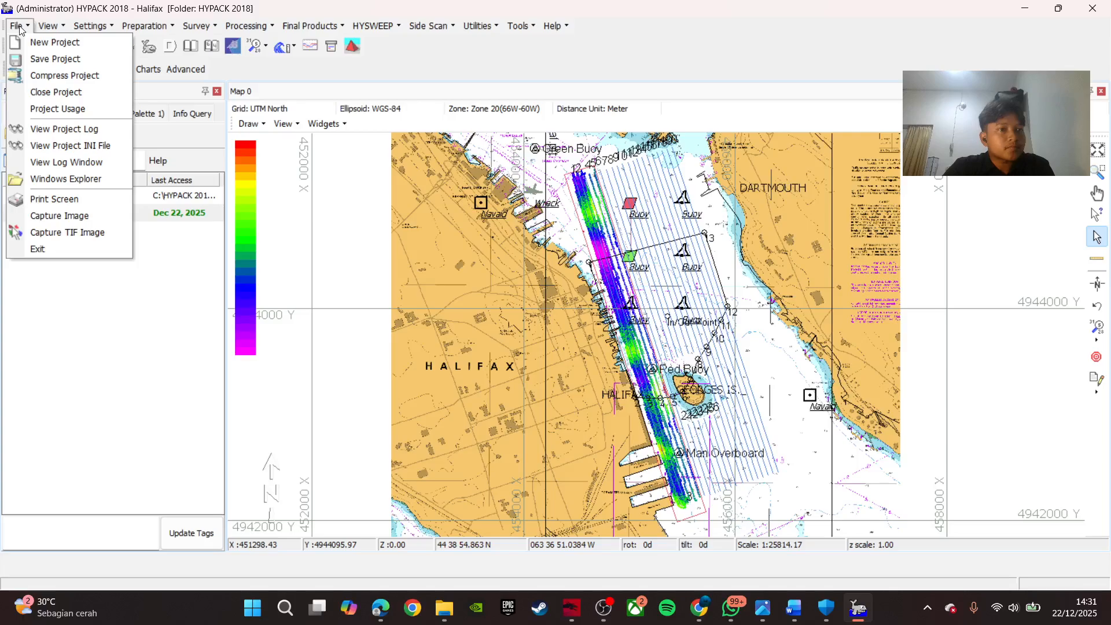
left_click(55, 43)
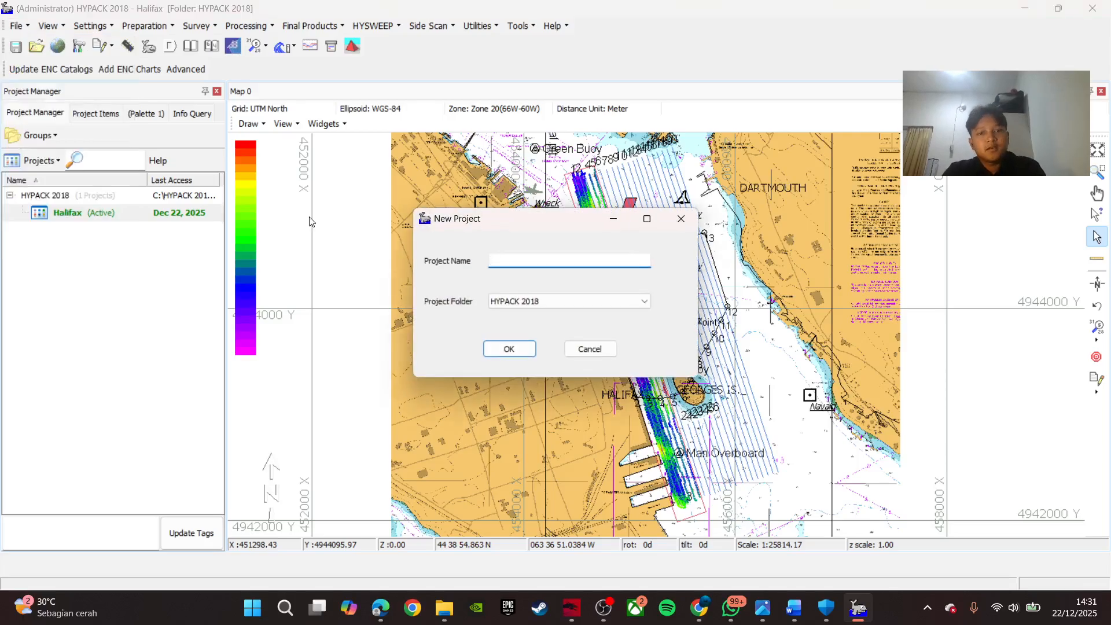
left_click(590, 349)
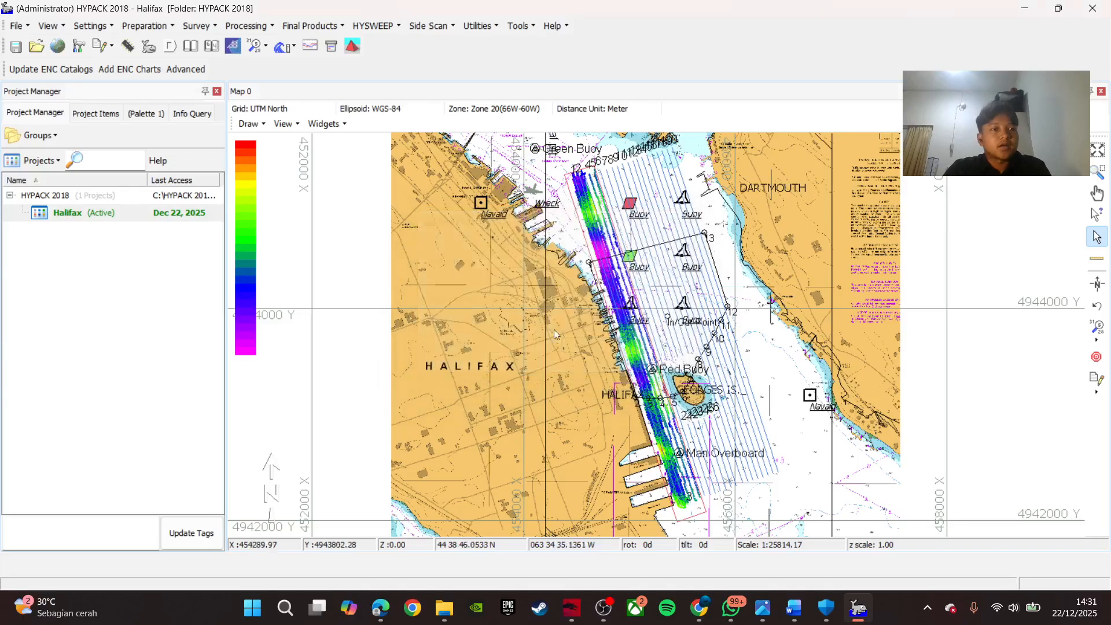
Open the geodetic parameters, try the UTM South grid and browse the other predefined grids.
left_click(59, 44)
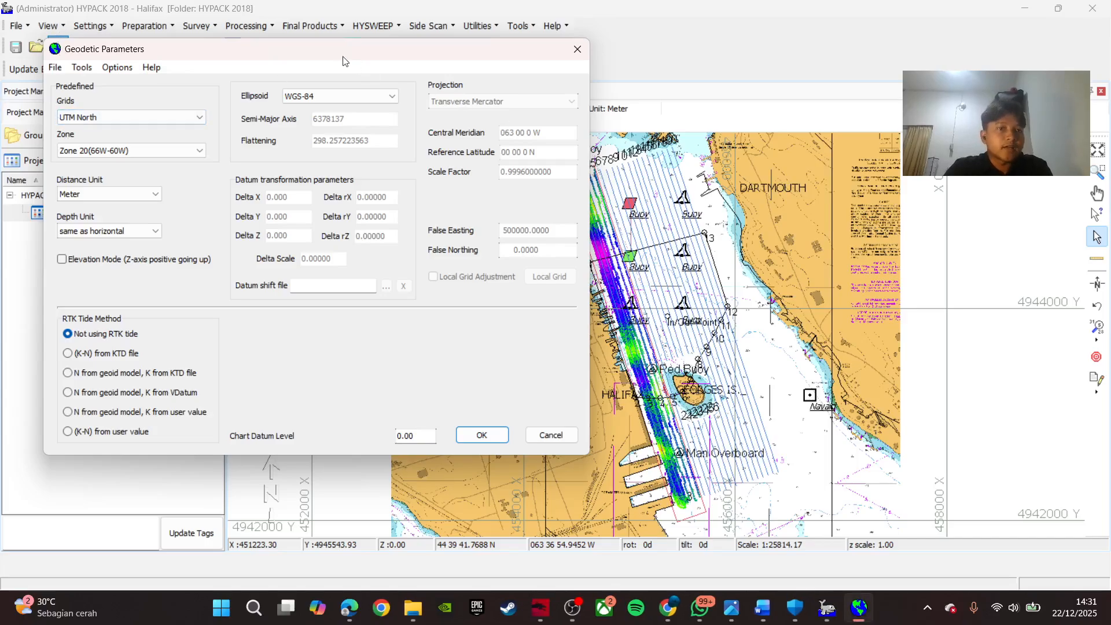
left_click_drag(339, 59, 639, 103)
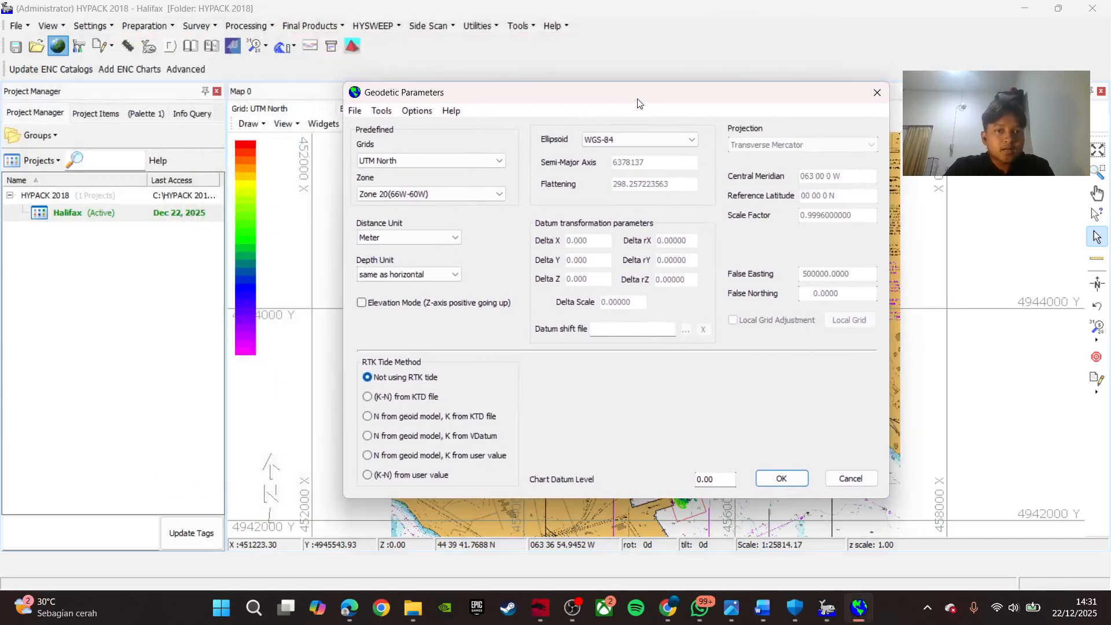
left_click(452, 161)
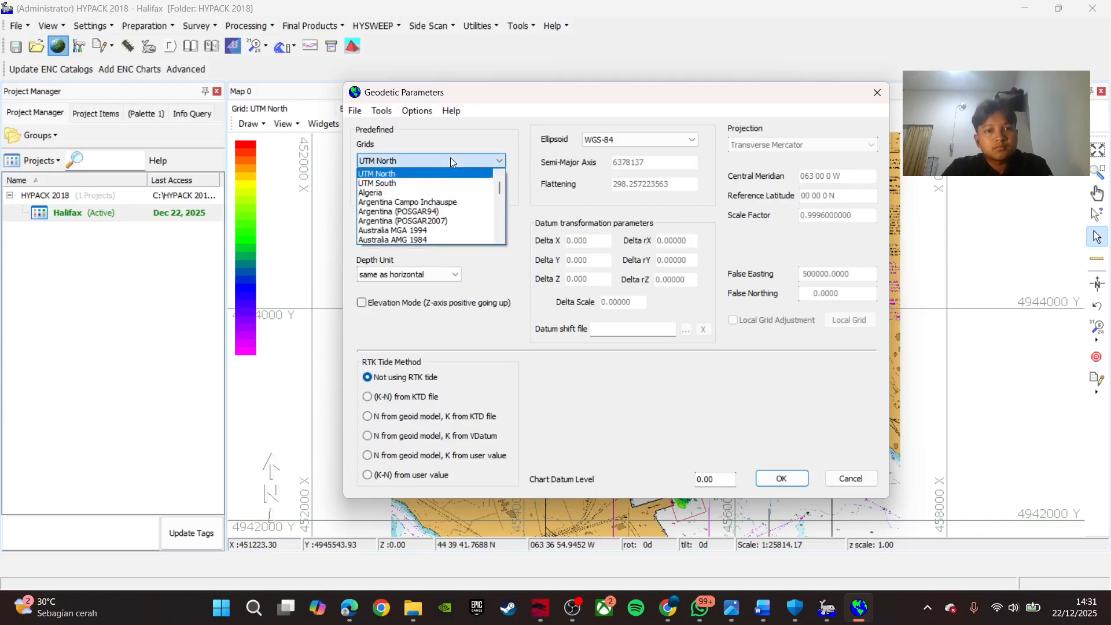
left_click(423, 184)
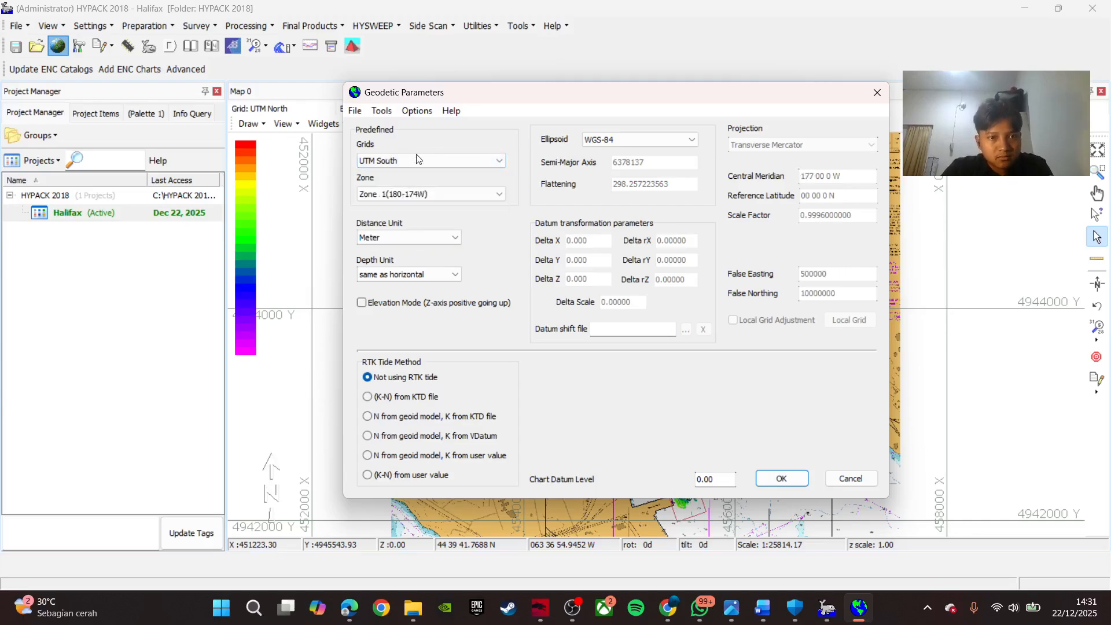
left_click(416, 160)
scroll(418, 180, "down", 20)
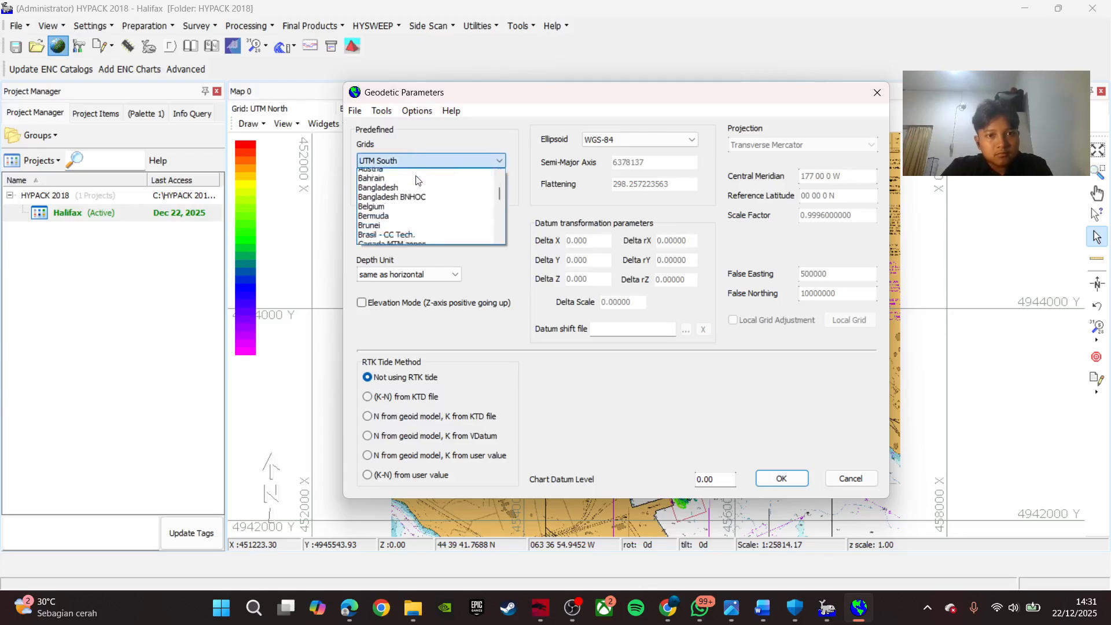
scroll(417, 181, "up", 10)
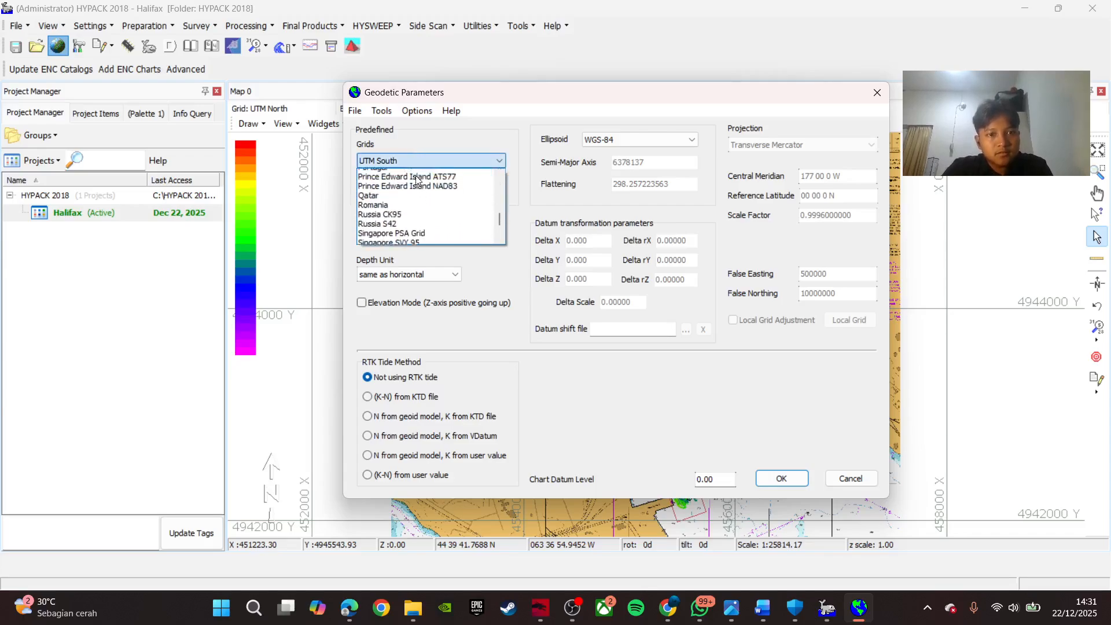
scroll(418, 181, "up", 8)
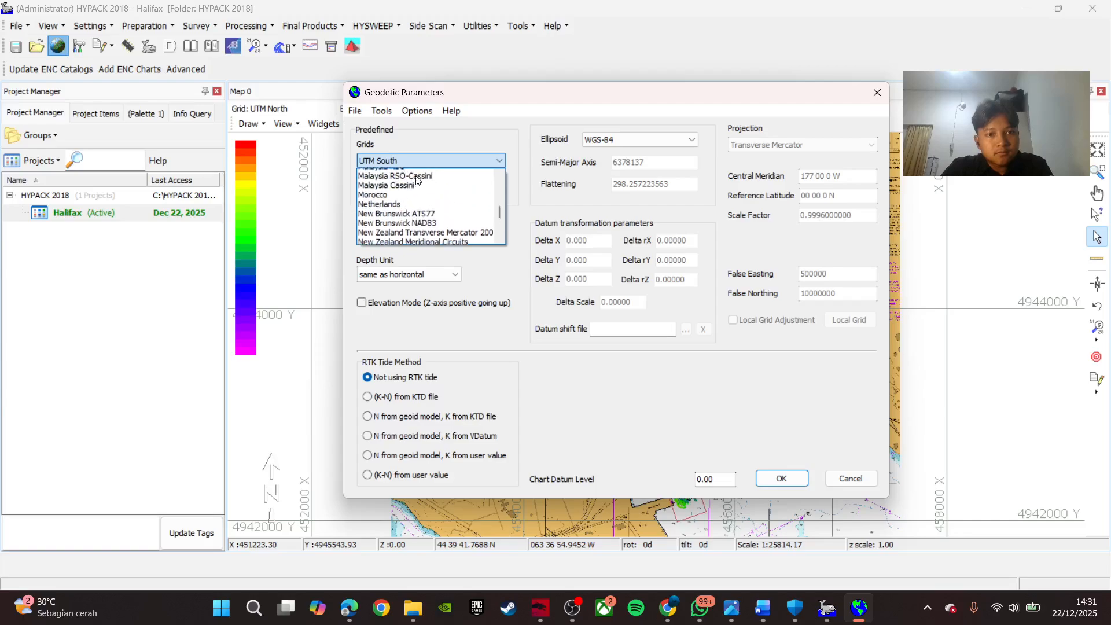
scroll(418, 180, "up", 10)
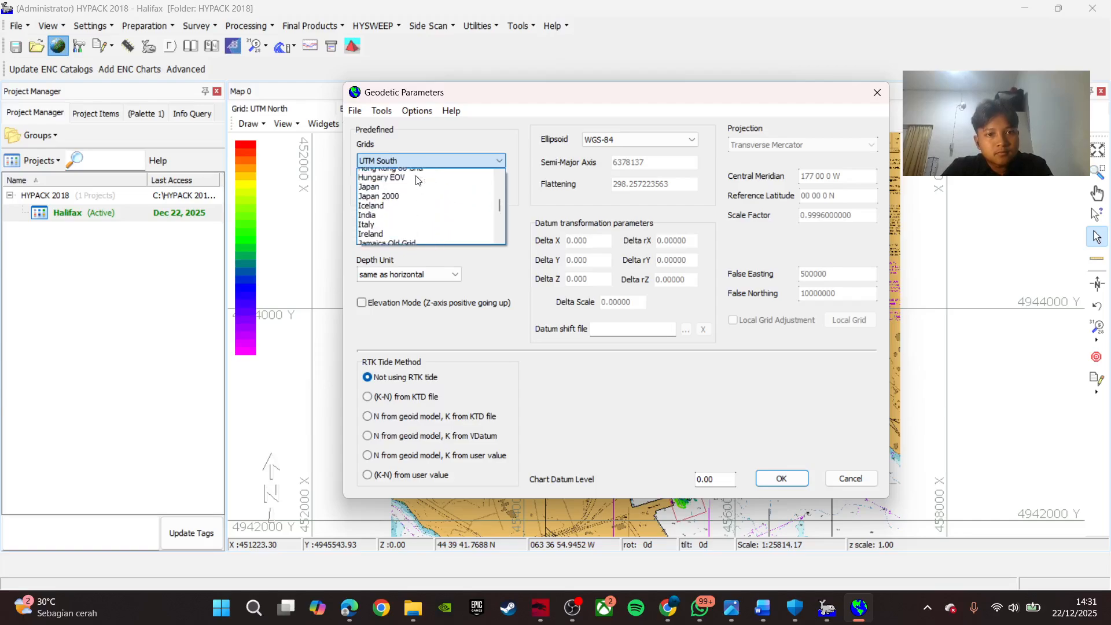
left_click(446, 139)
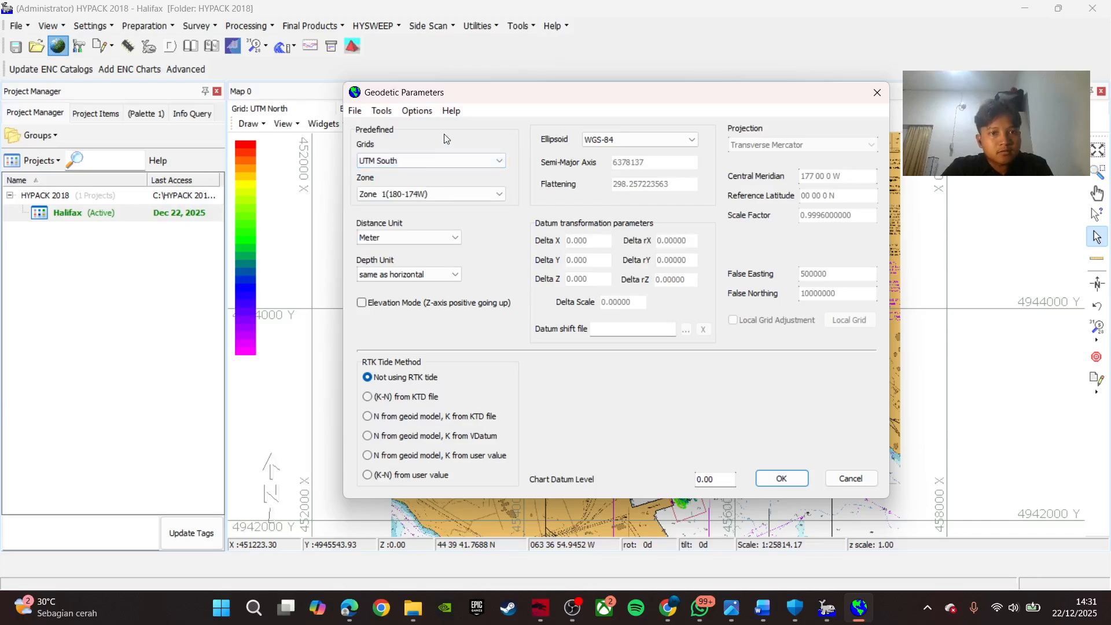
Review the available UTM zones, distance units and depth units, and discard the geodetic parameter changes.
left_click(403, 194)
scroll(413, 250, "down", 1)
scroll(412, 250, "down", 17)
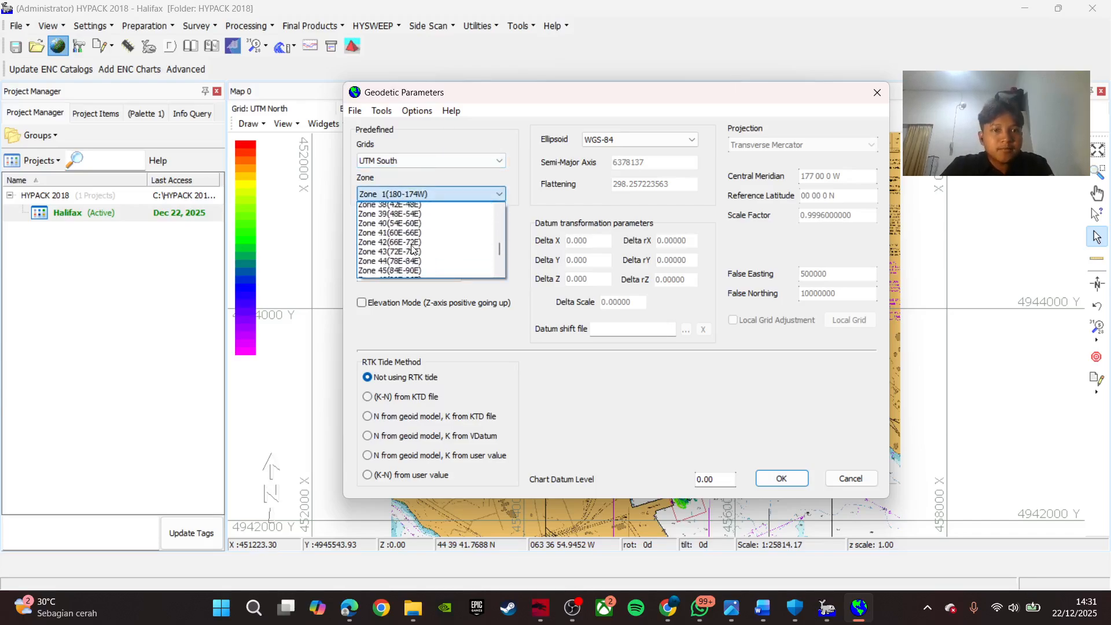
scroll(413, 250, "up", 4)
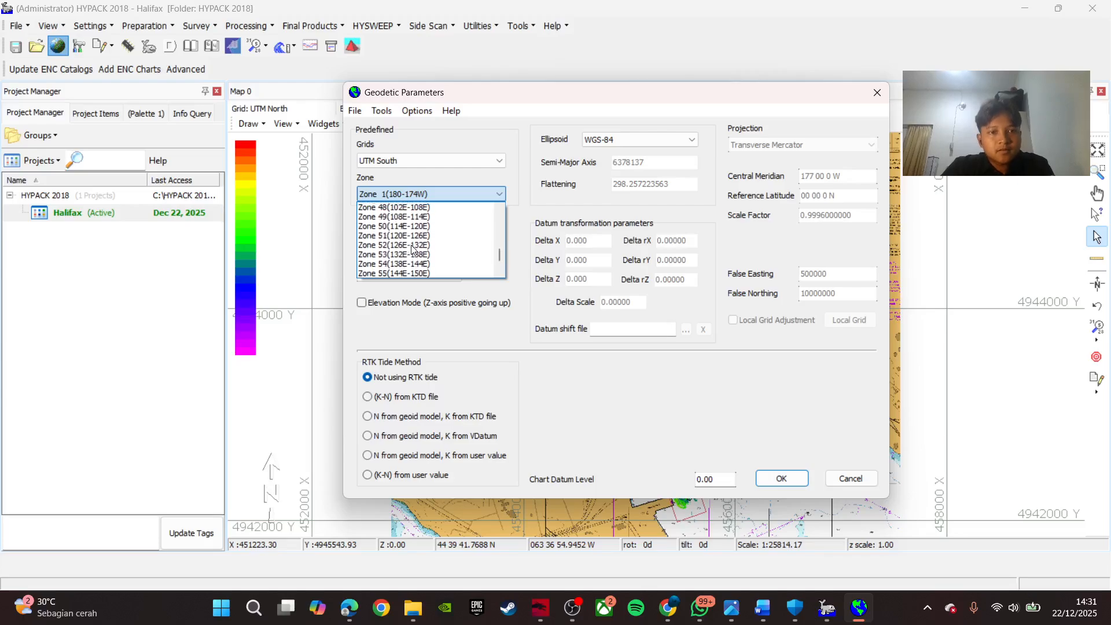
left_click(499, 188)
left_click(406, 238)
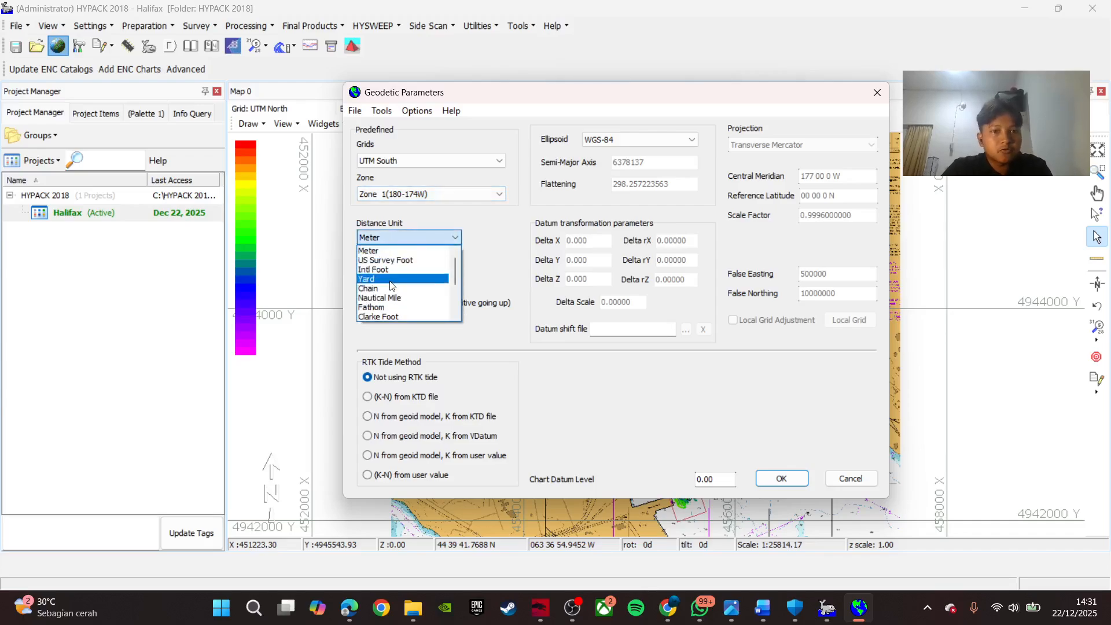
left_click(386, 238)
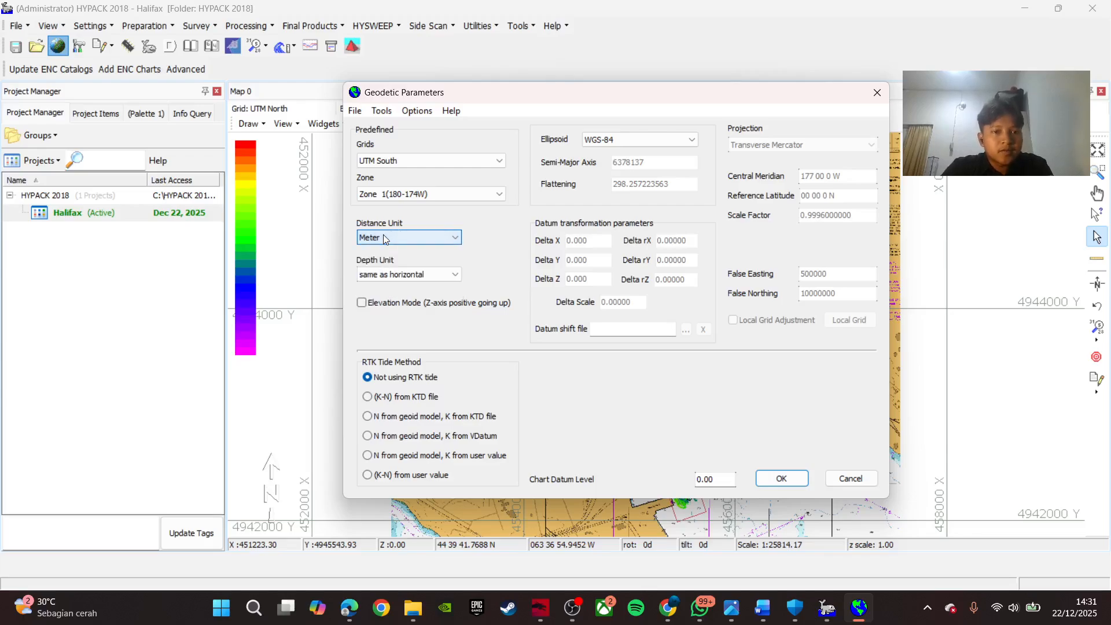
left_click(404, 273)
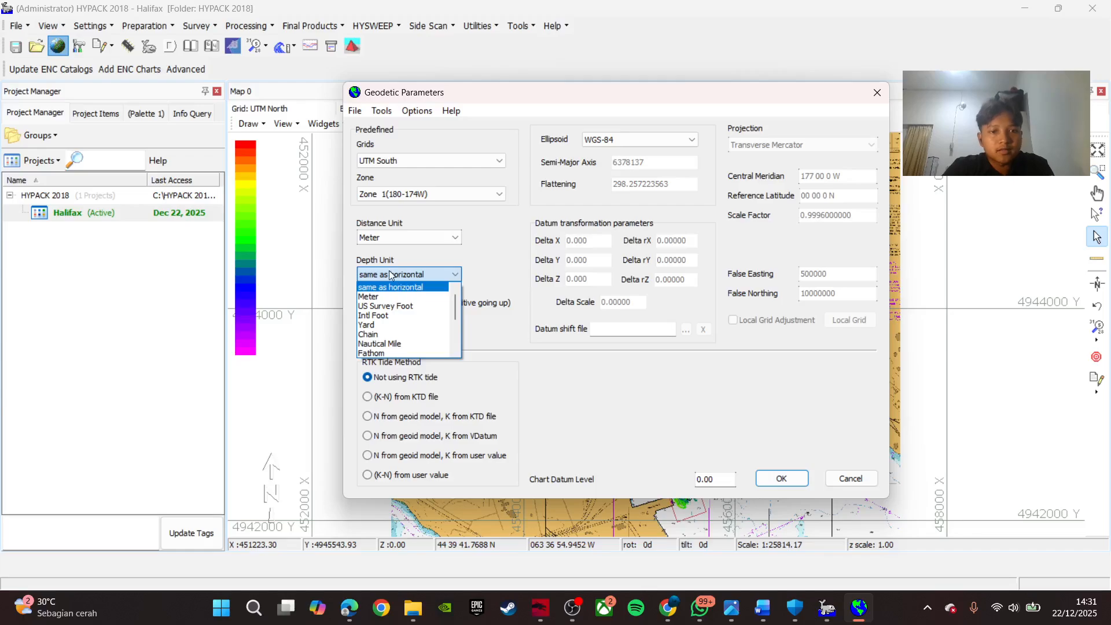
left_click(390, 275)
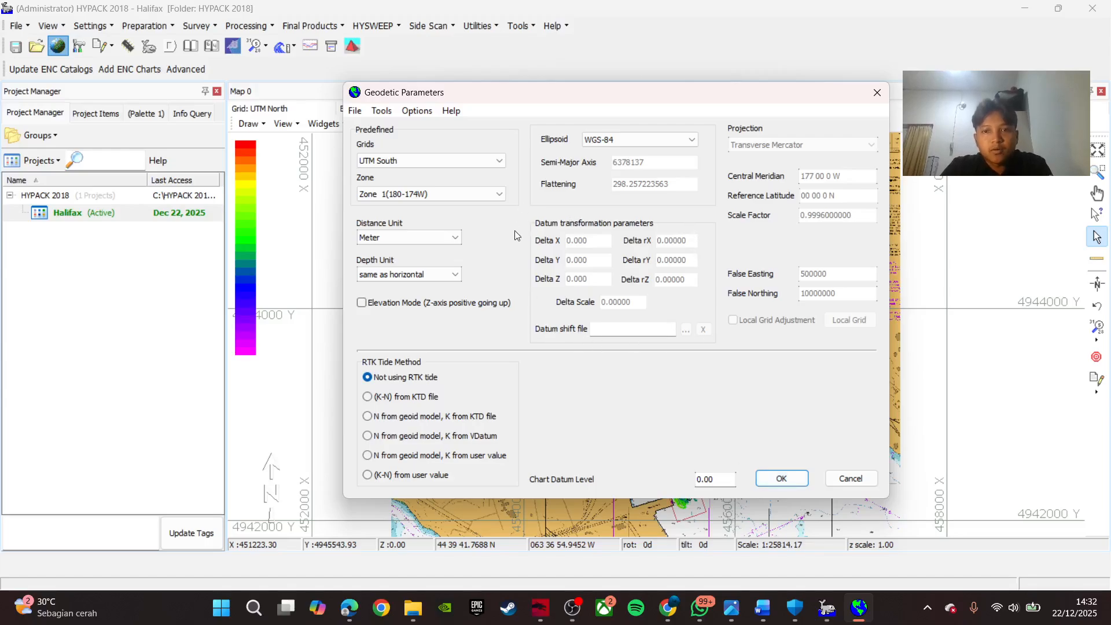
left_click(851, 478)
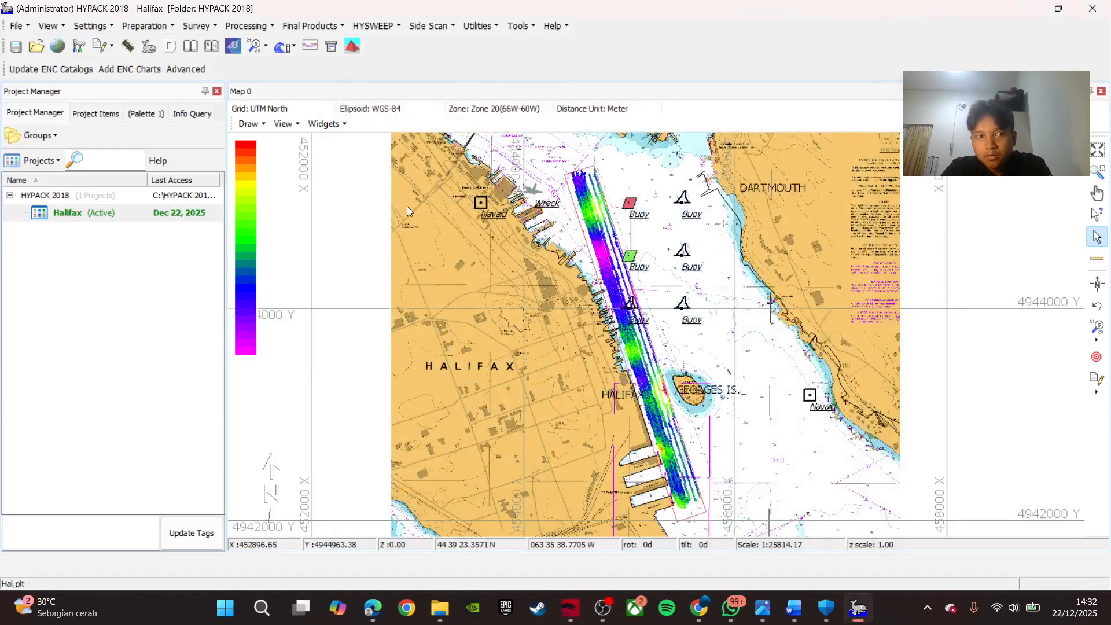
Review the general, soundings, seabed ID, tracklines, charts, targets, 3D and grid display settings, and close them without saving.
left_click(84, 46)
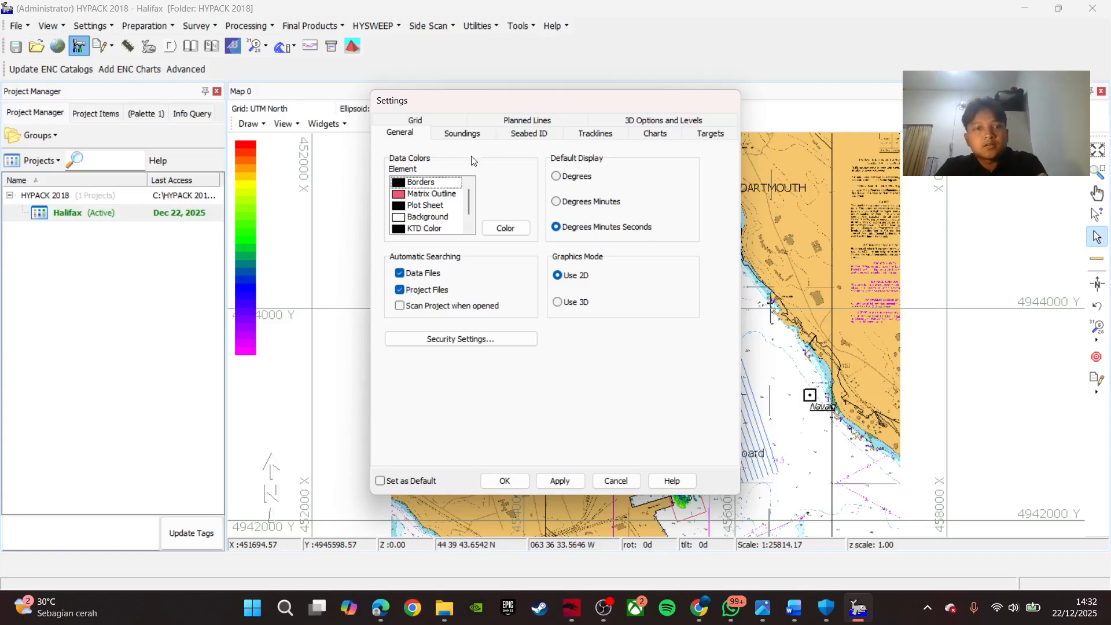
left_click(461, 135)
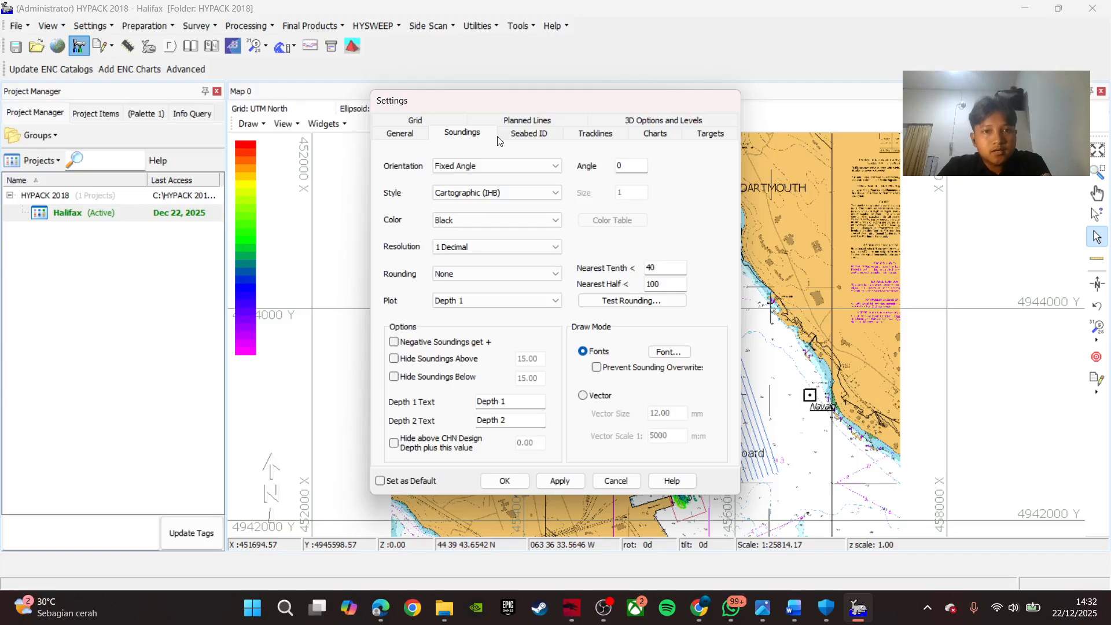
left_click(519, 136)
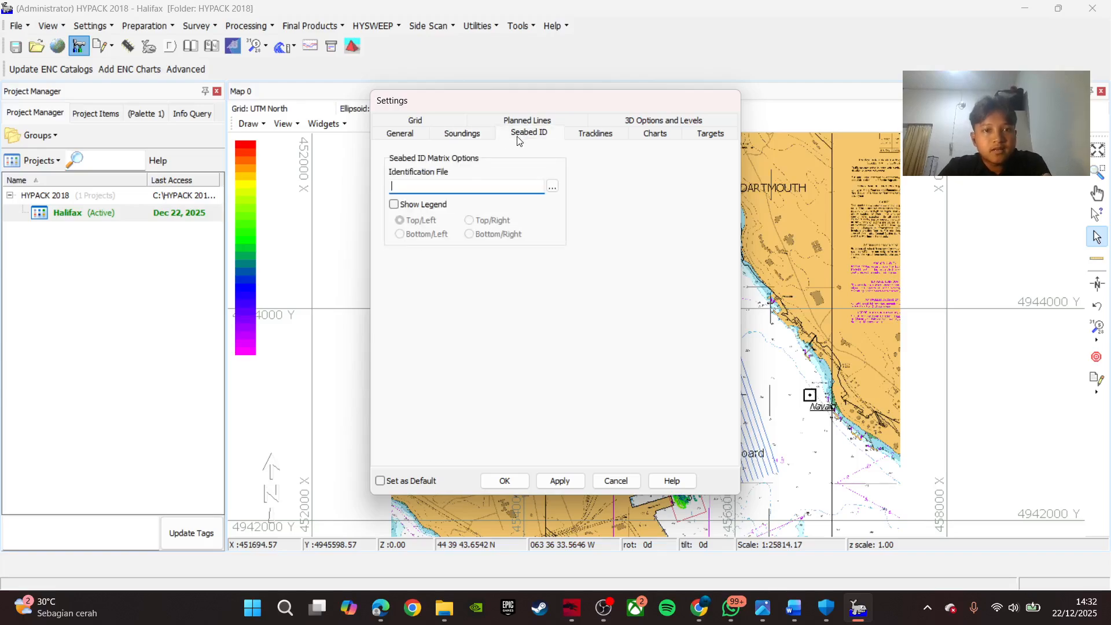
left_click(594, 139)
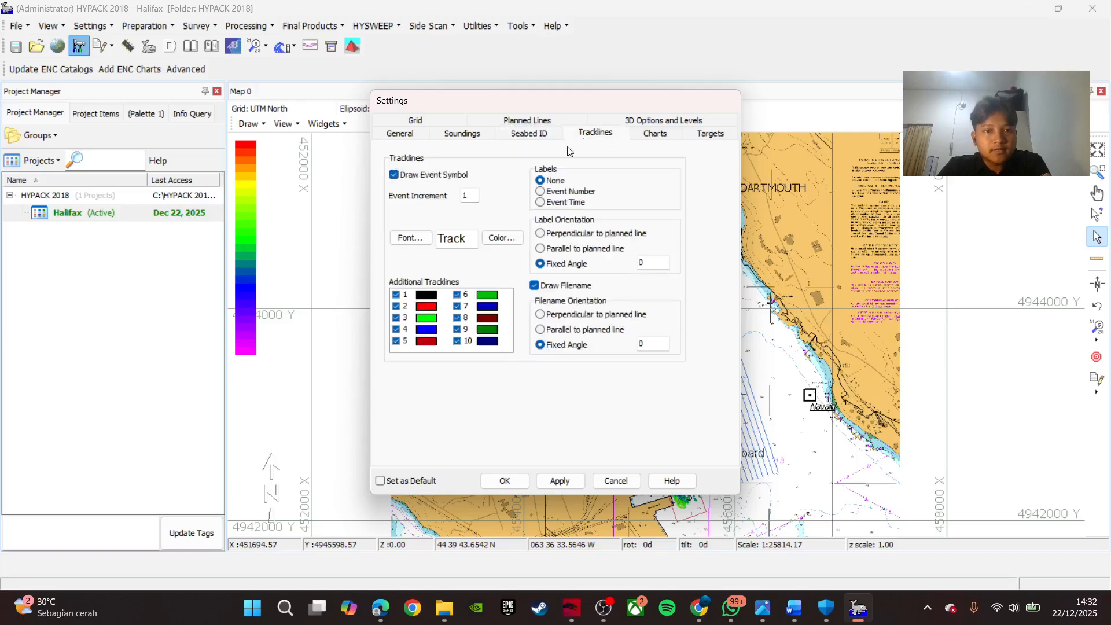
left_click(650, 137)
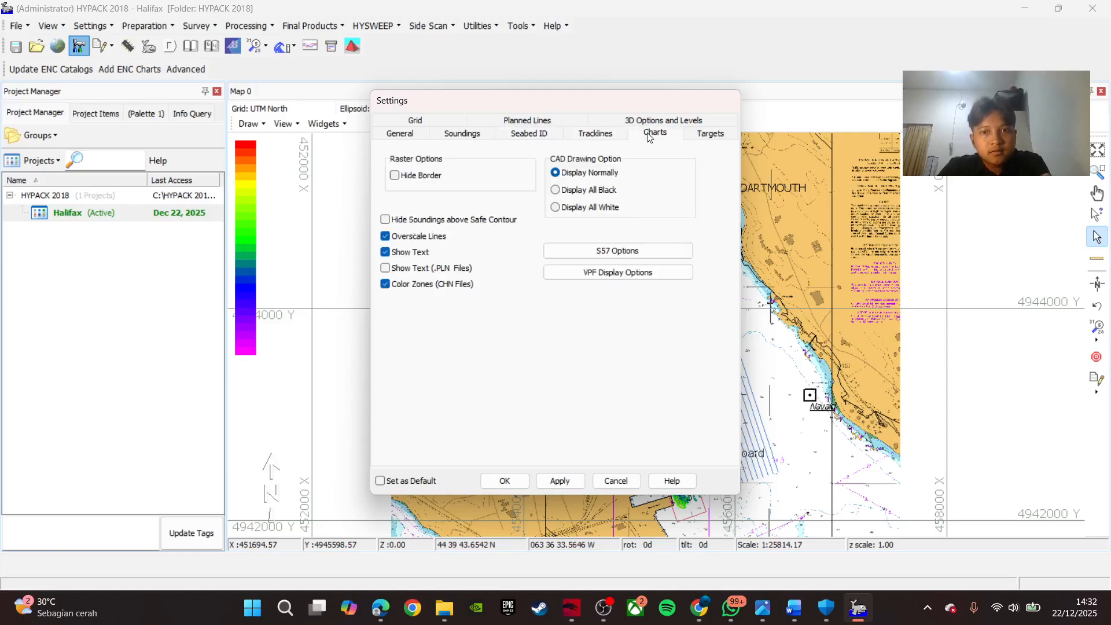
left_click(711, 133)
left_click(641, 121)
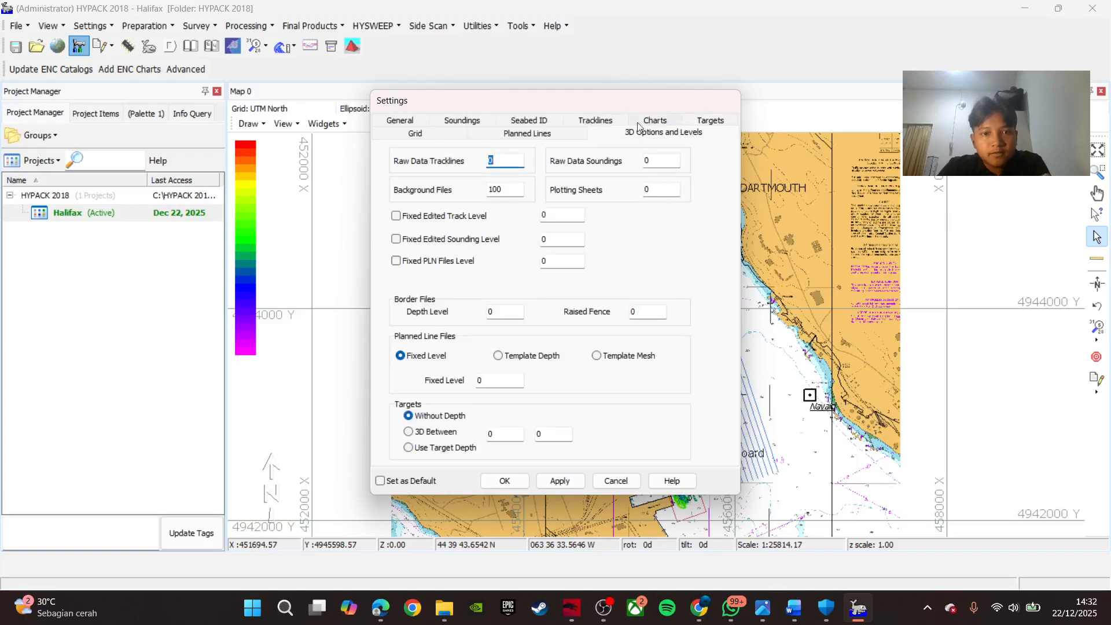
left_click(418, 138)
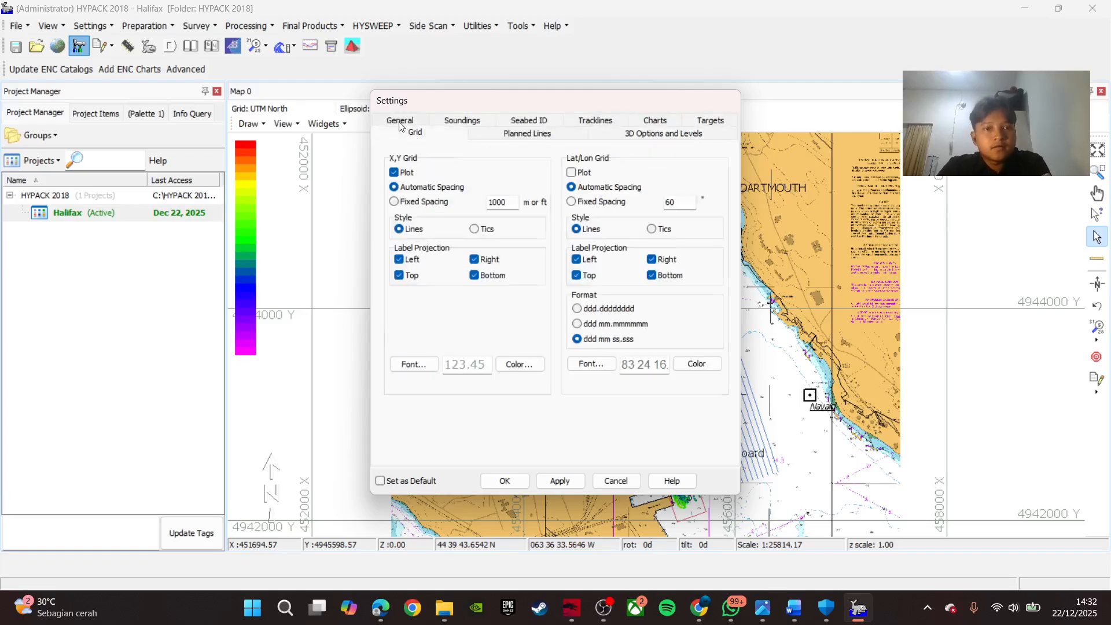
left_click(399, 122)
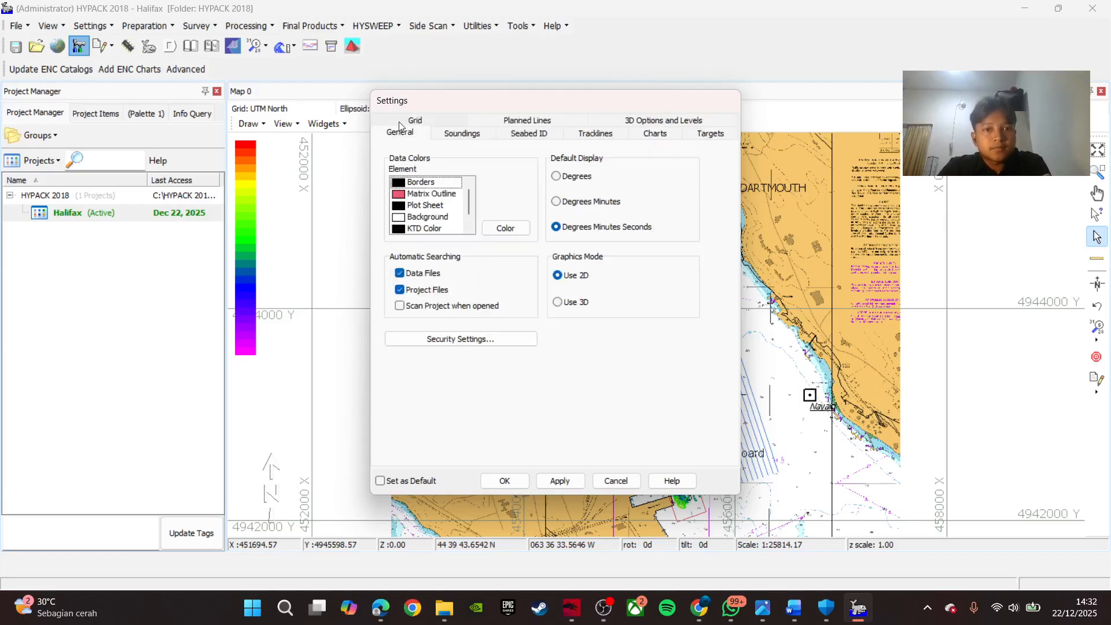
left_click(608, 483)
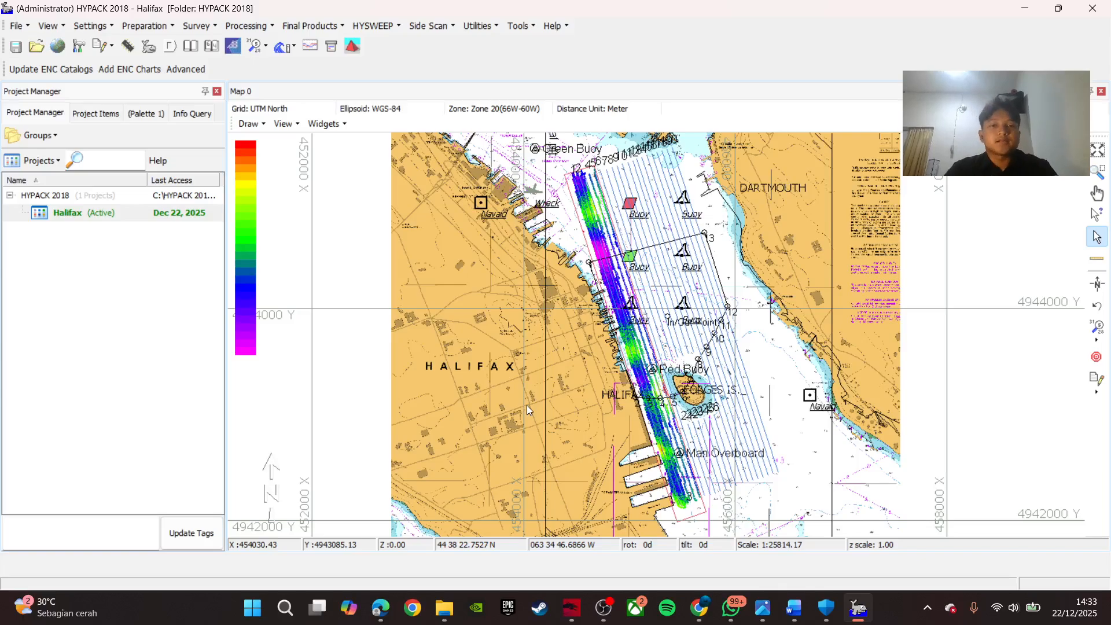
left_click(608, 611)
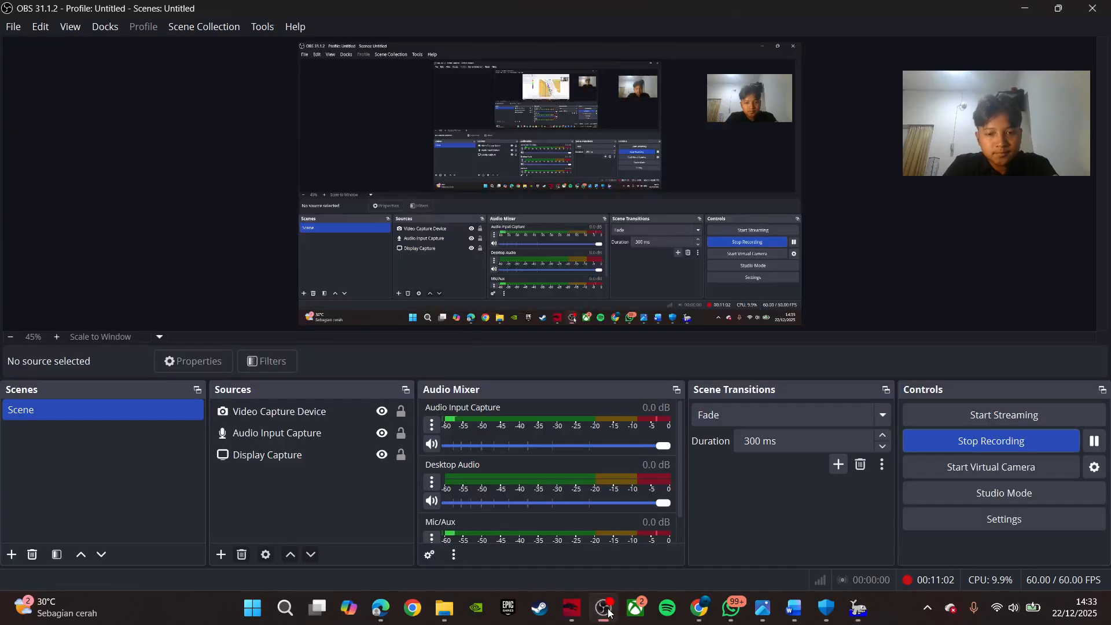